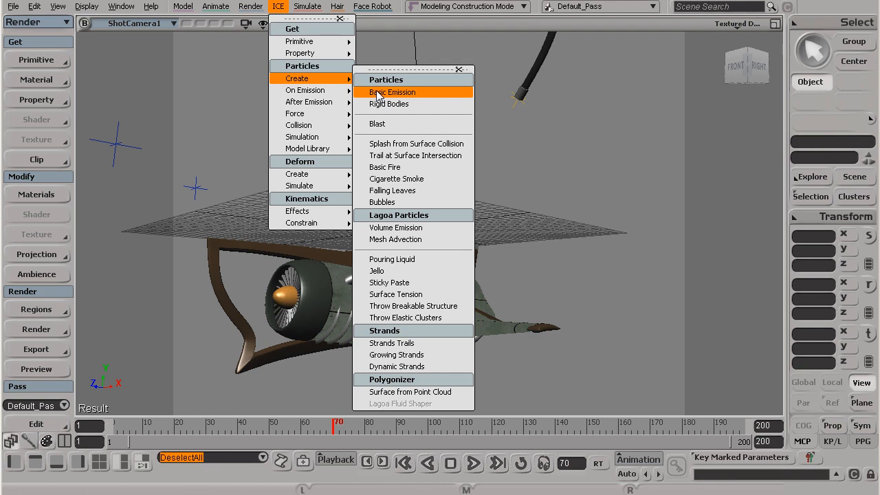
- Create a null primitive in the scene
mouse_move(326, 46)
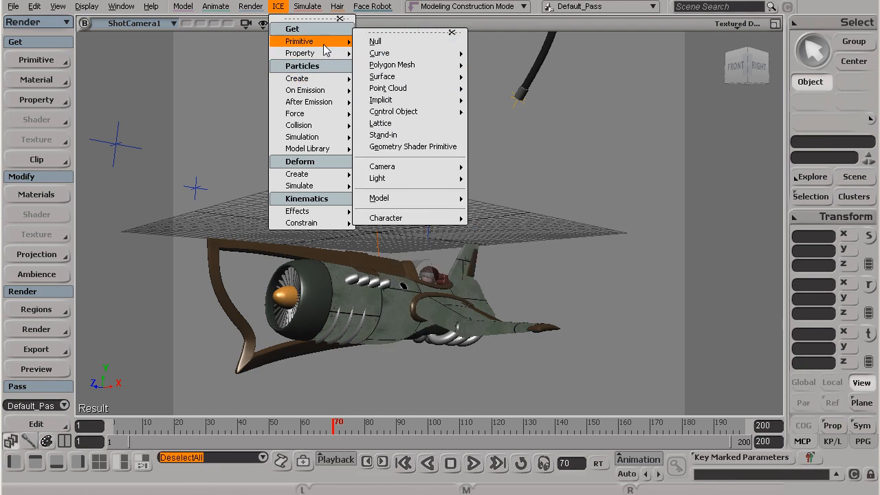
mouse_move(393, 67)
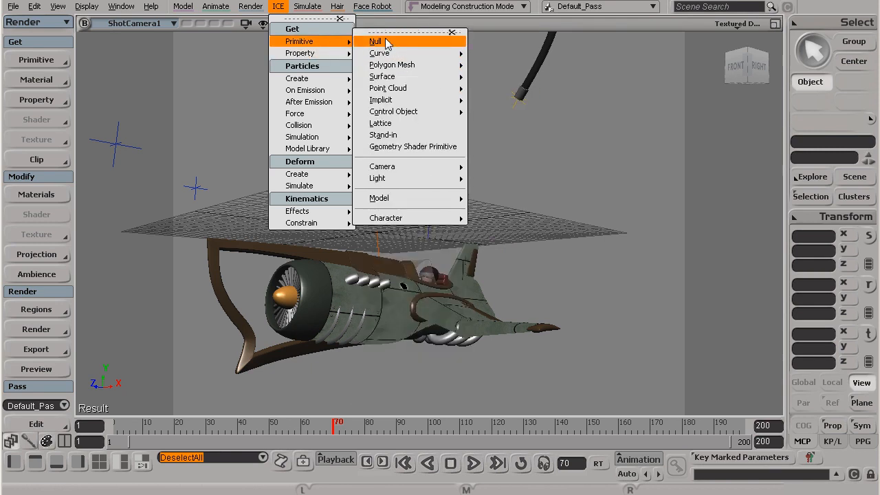
left_click(387, 42)
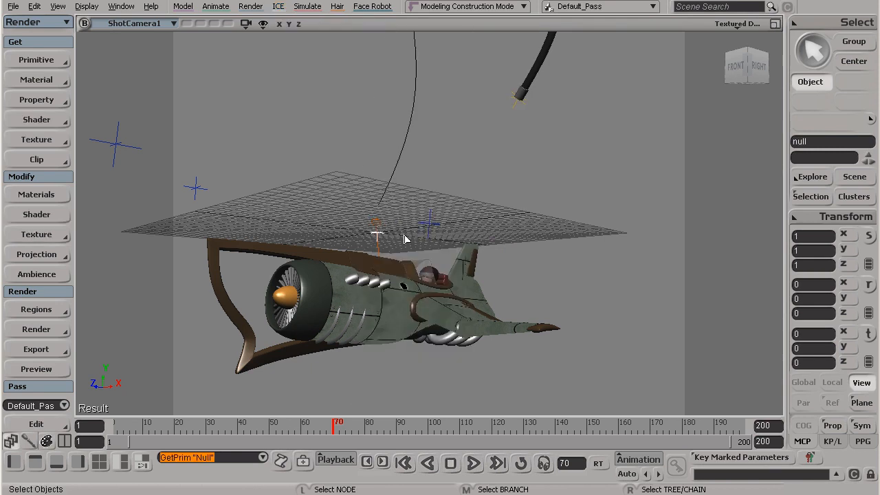
- Create a Basic Emission ICE particle setup that emits from the selected null
key("s")
right_click_drag(363, 163, 342, 224)
right_click_drag(326, 164, 330, 209)
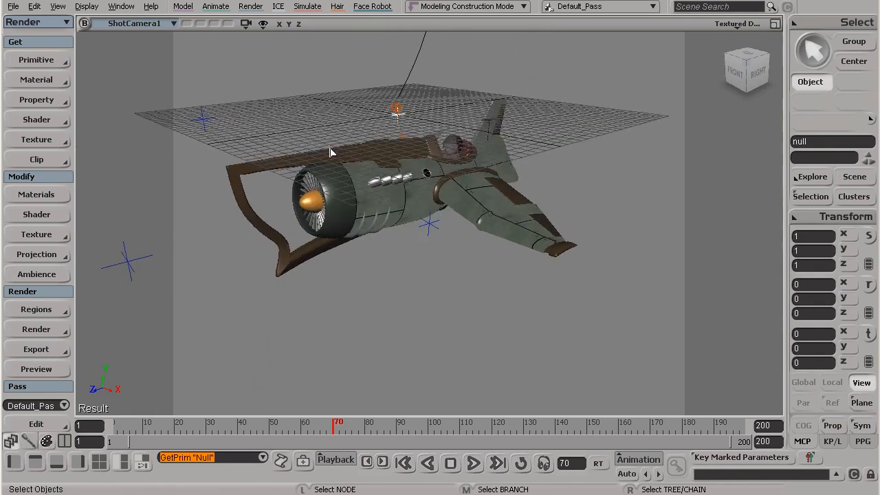
key("f")
key("s")
mouse_move(348, 178)
right_mouse_down()
mouse_move(370, 244)
mouse_move(399, 151)
mouse_move(320, 175)
mouse_move(342, 181)
right_mouse_up()
scroll(342, 181, "down", 3)
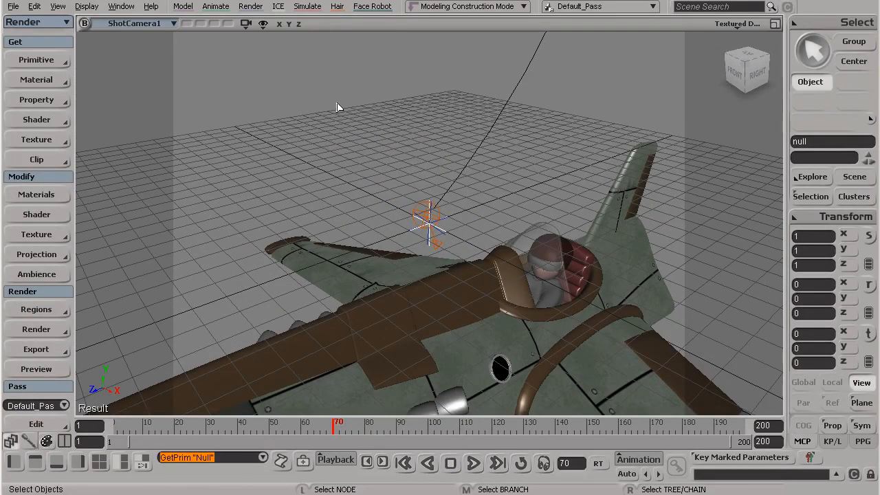
left_click(276, 8)
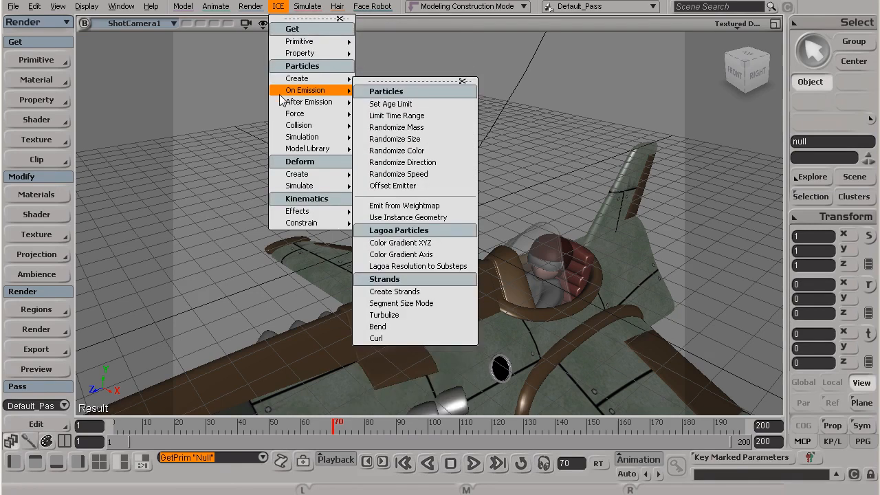
mouse_move(294, 81)
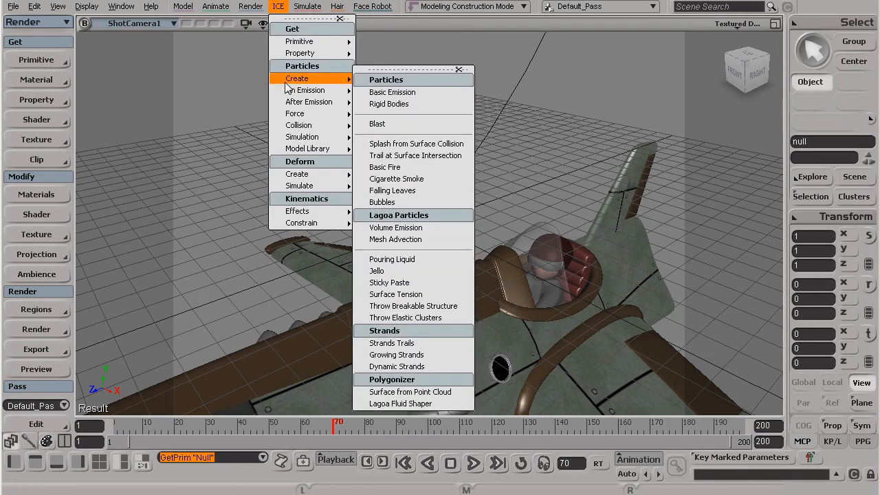
left_click(411, 94)
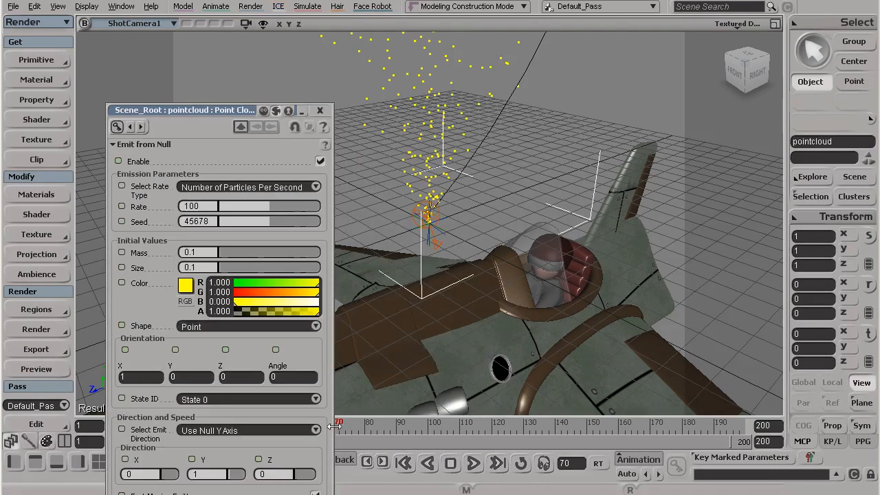
left_click_drag(213, 112, 143, 9)
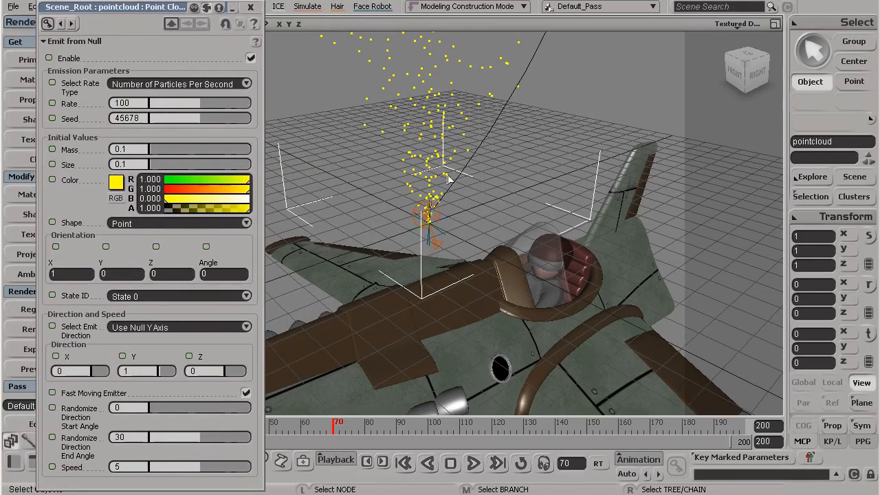
- Set the particle emission rate in the Emit from Null properties to about 112.121 and close them
key("s")
left_click_drag(434, 97, 459, 205)
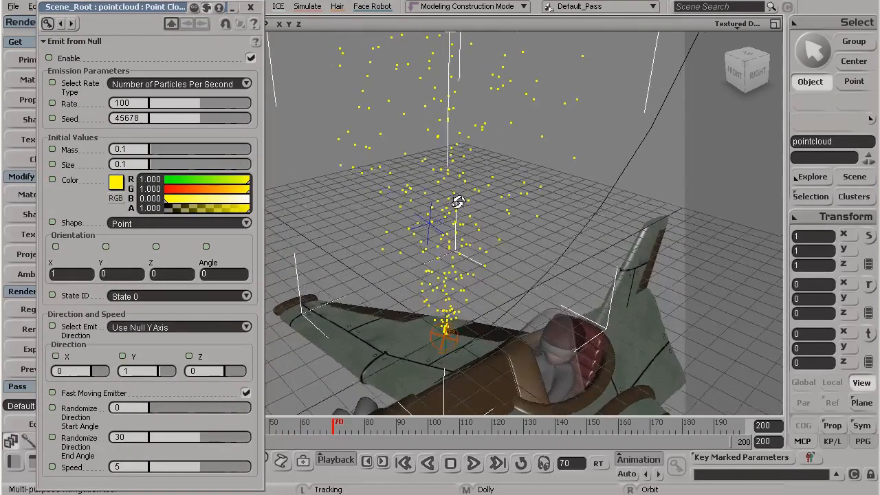
right_click_drag(459, 204, 455, 165)
scroll(455, 166, "down", 3)
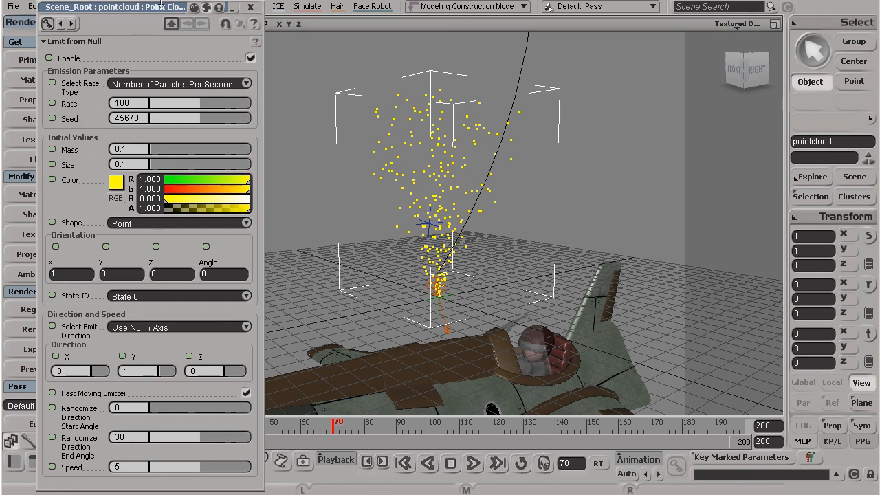
left_click_drag(131, 6, 185, 46)
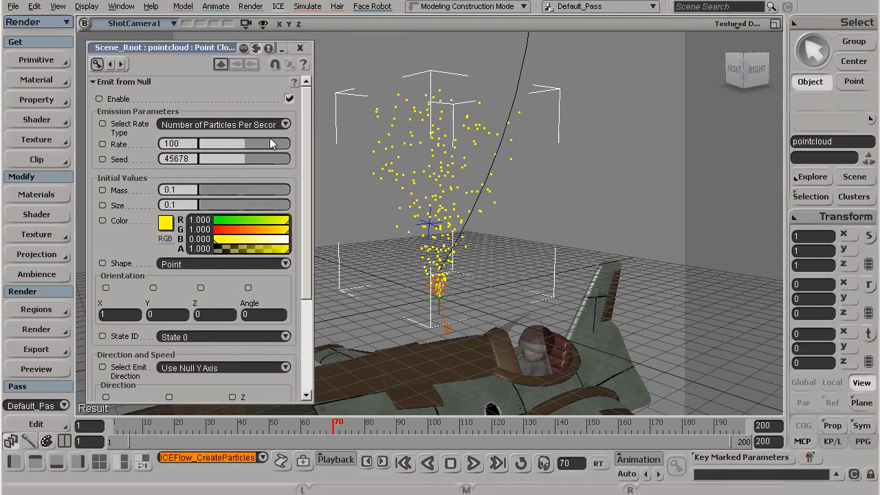
mouse_move(309, 120)
left_mouse_down()
mouse_move(308, 244)
mouse_move(307, 109)
left_mouse_up()
left_click_drag(307, 139, 307, 97)
left_click_drag(223, 146, 251, 144)
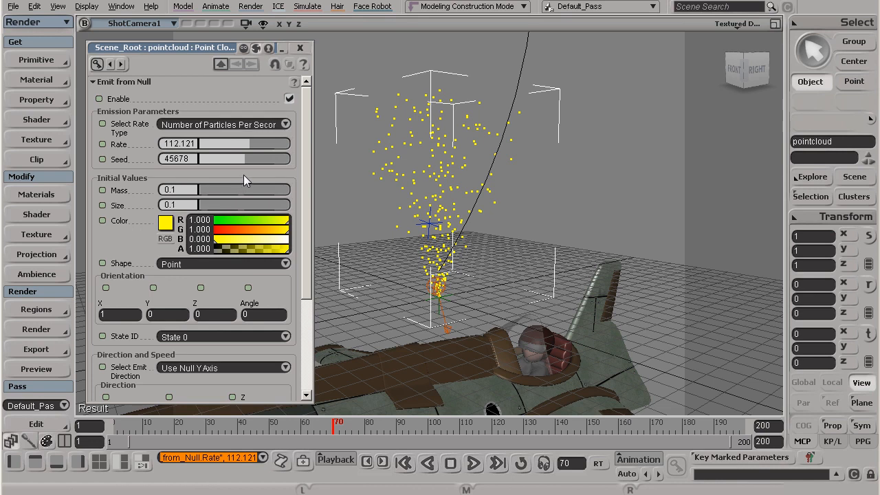
left_click(301, 48)
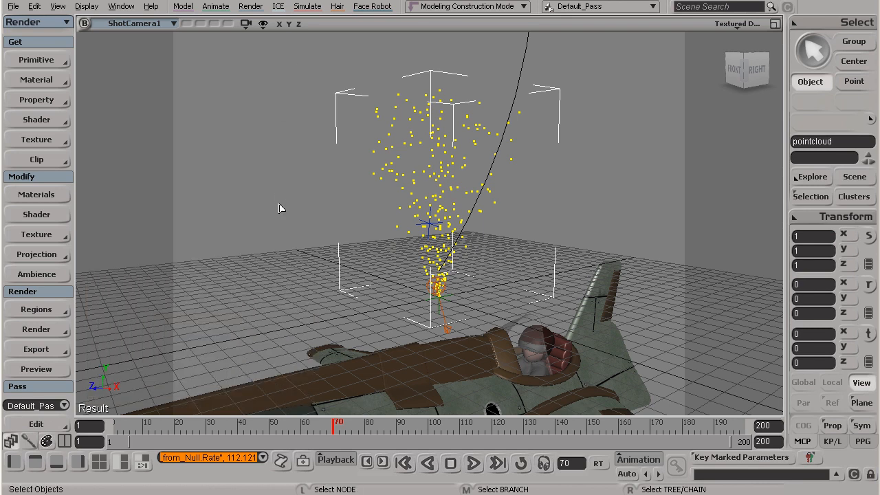
- Open the scene Explorer, place it beside the particles, and select the null in its hierarchy
key("8")
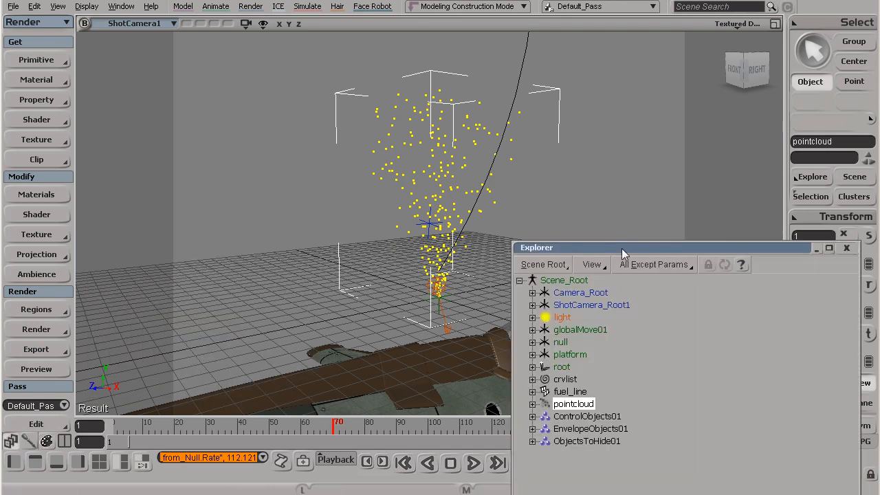
left_click_drag(622, 248, 156, 51)
left_click_drag(397, 268, 250, 263)
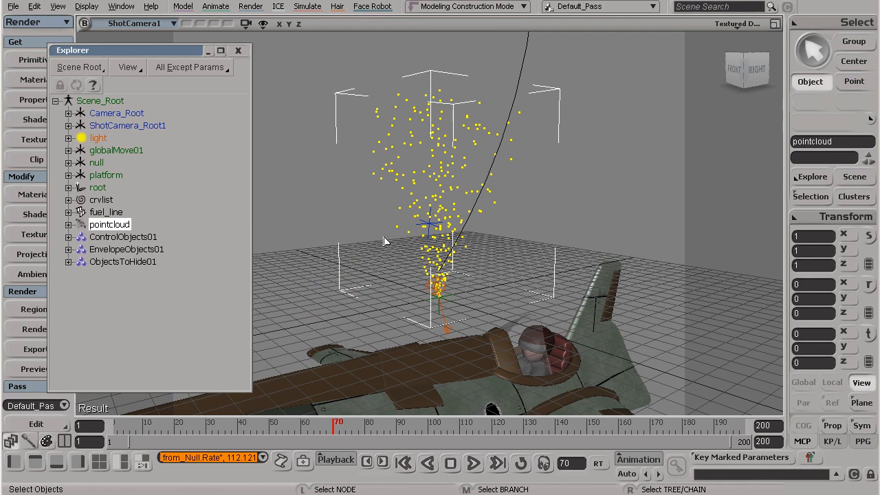
left_click(95, 163)
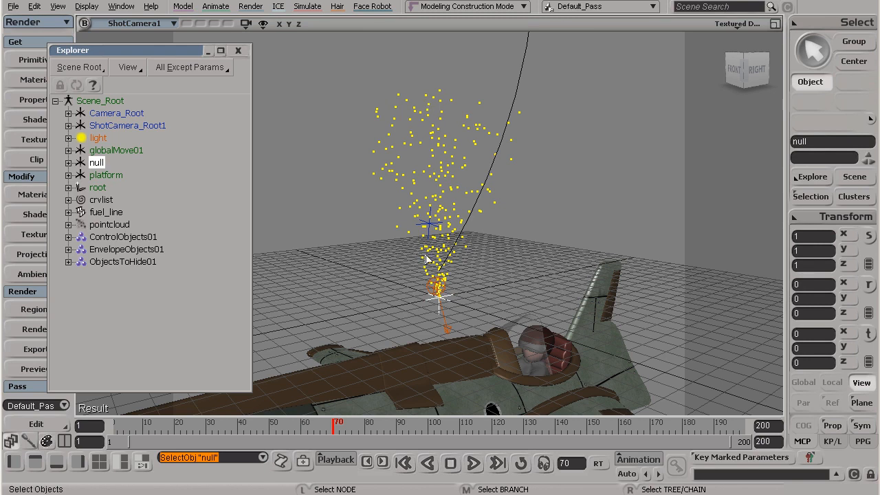
key("s")
right_click_drag(418, 249, 463, 253)
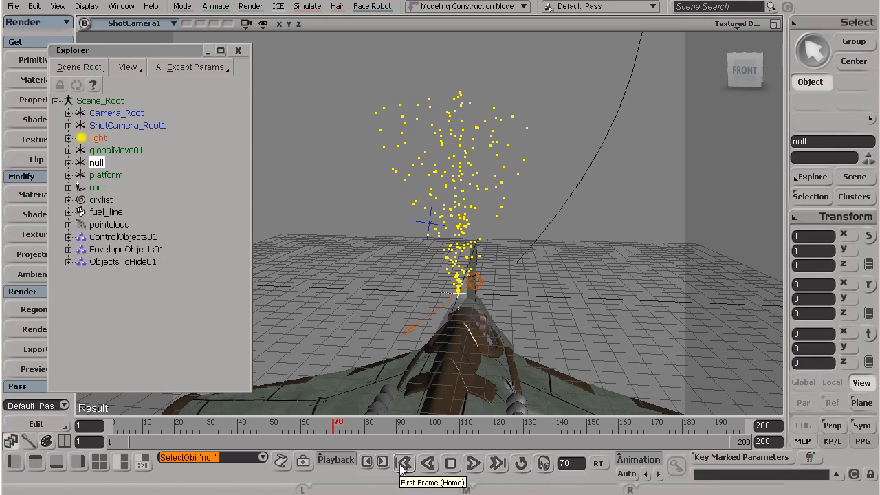
- Select the point cloud and translate it about 8.19 units along its local X axis
left_click(114, 224)
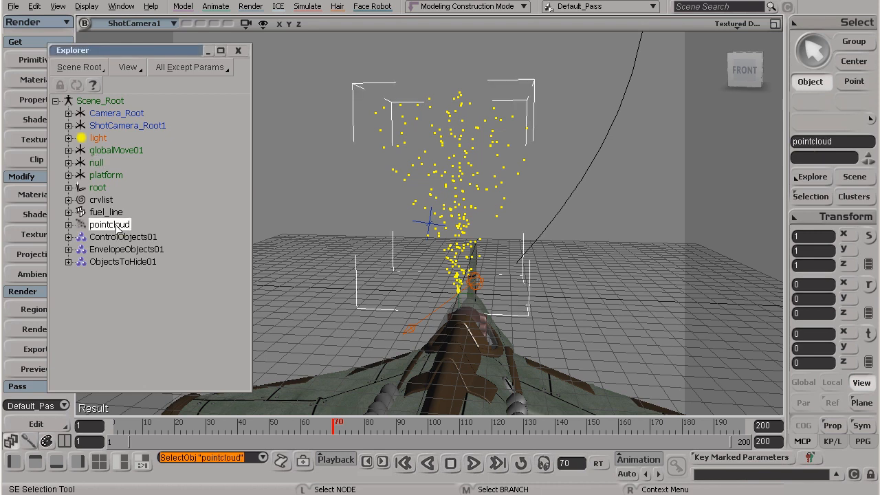
key("v")
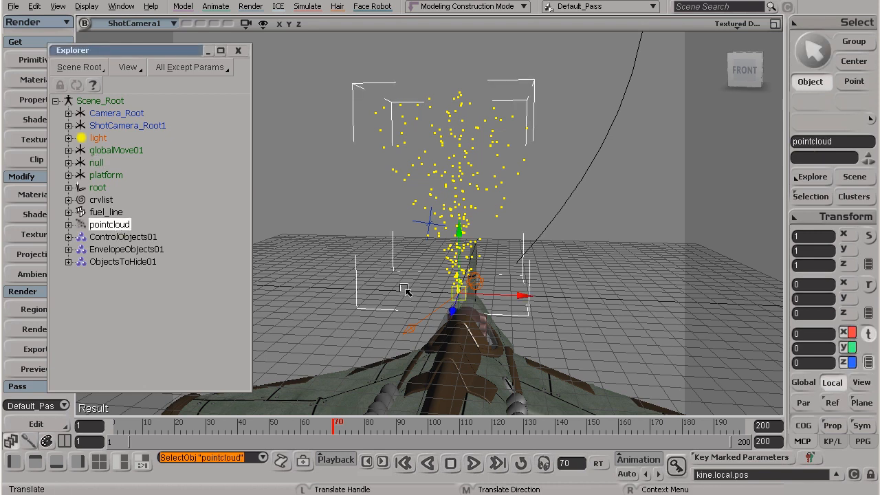
left_click_drag(522, 297, 667, 301)
- Play the simulation from the first frame and stop at frame 61 to check the emission position
left_click(404, 463)
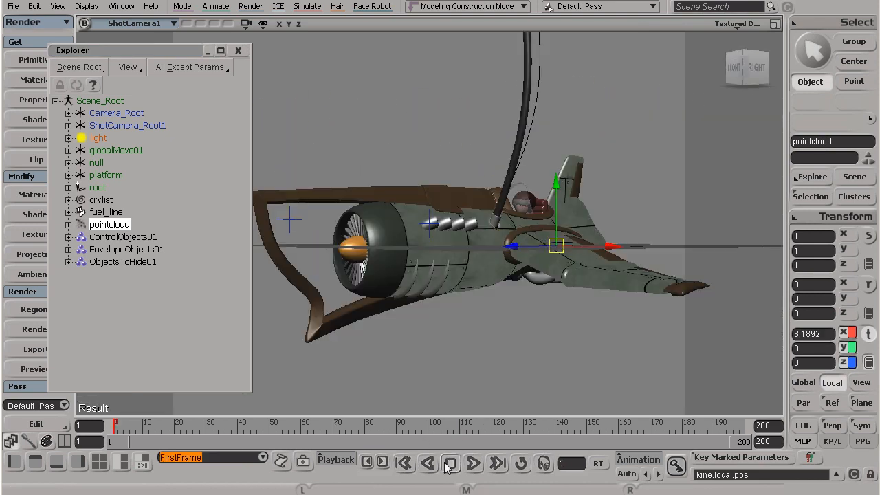
left_click(474, 463)
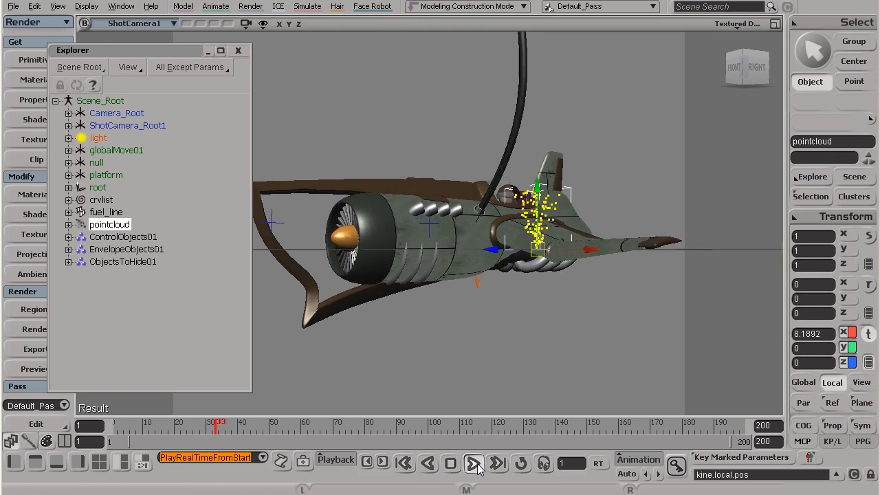
left_click(474, 464)
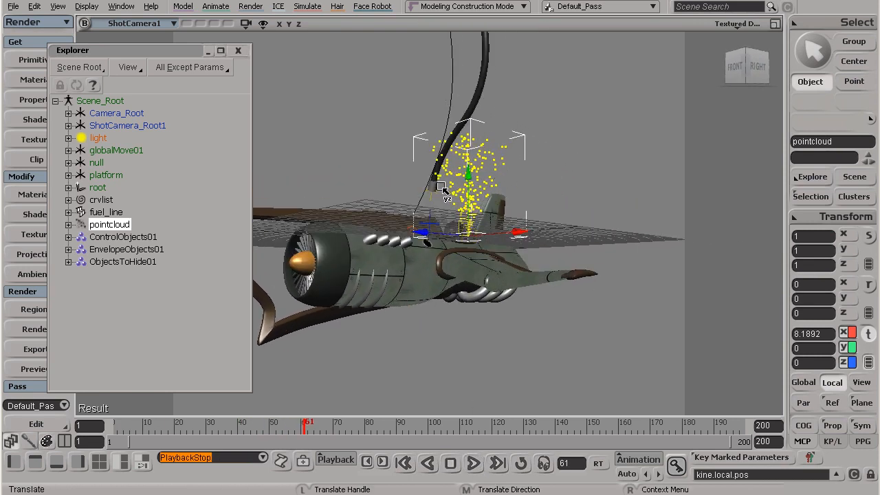
- Switch the viewport from ShotCamera1 to the User camera and frame the point cloud above the plane
left_click(152, 24)
left_click(176, 102)
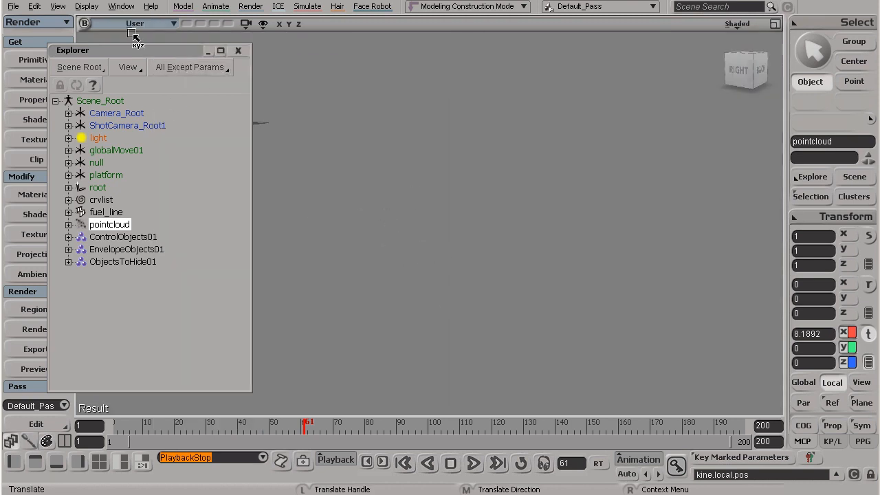
key("f")
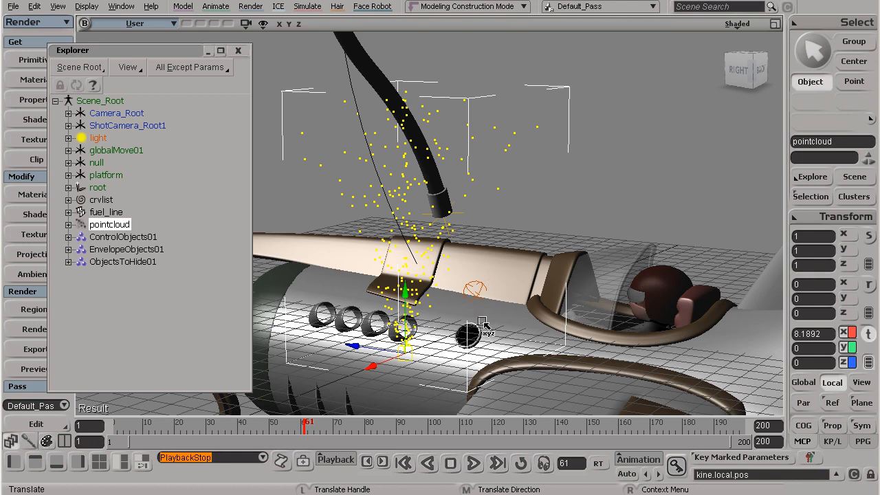
key("s")
right_click_drag(359, 288, 476, 303)
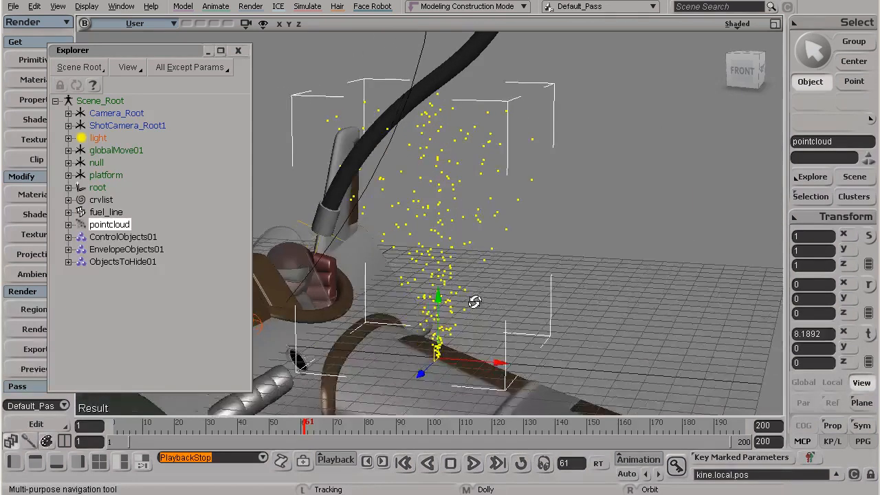
scroll(475, 304, "down", 2)
key("s")
right_click_drag(368, 300, 418, 313)
key("s")
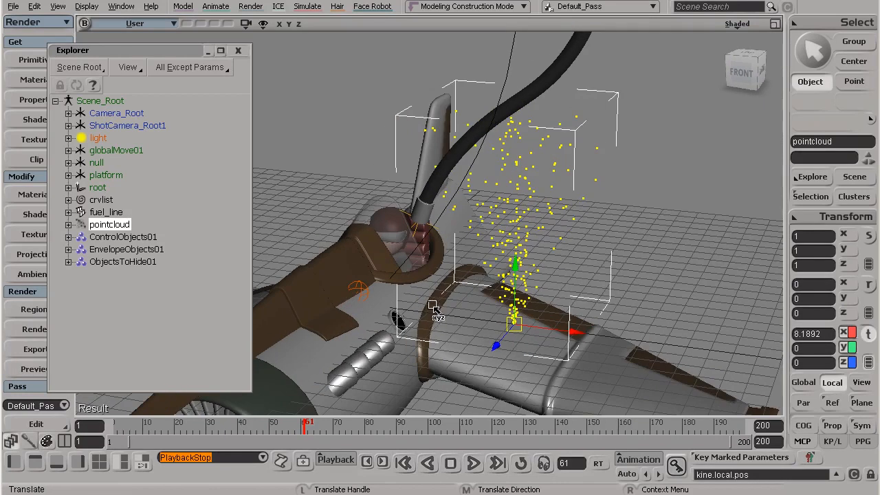
- Select the point cloud and reset all its transforms
left_click(96, 163)
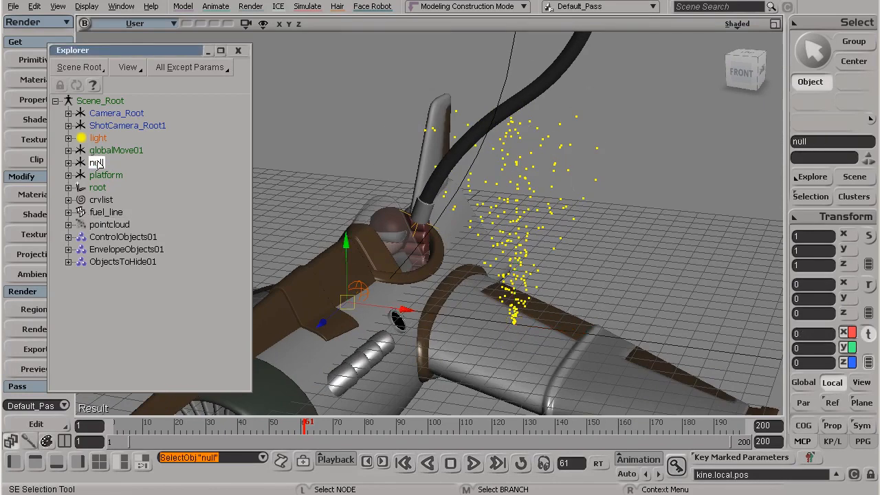
left_click(110, 225)
key("v")
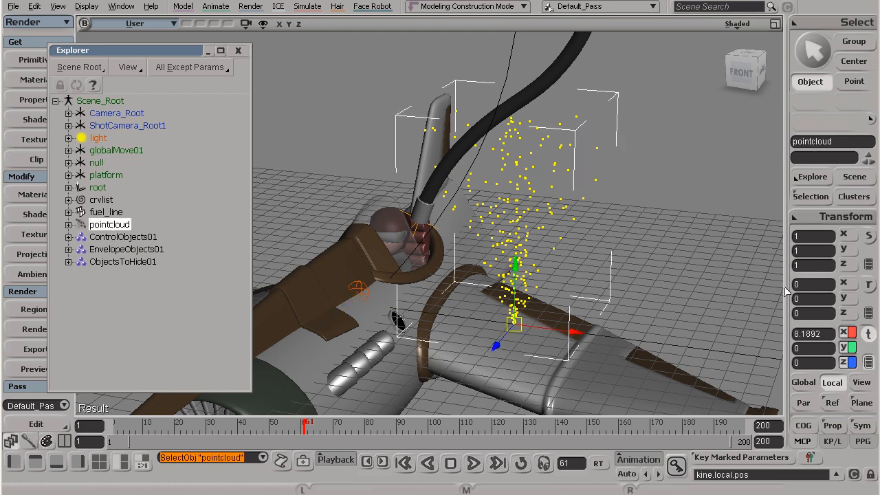
left_click(836, 212)
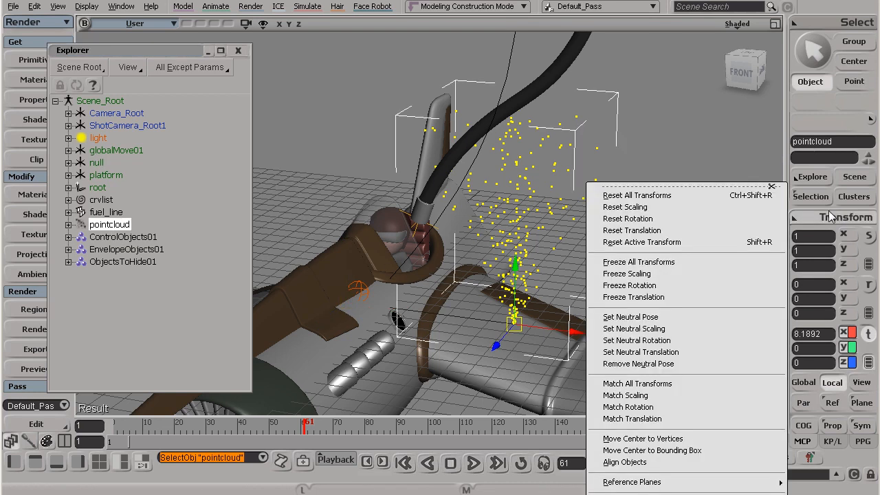
left_click(639, 196)
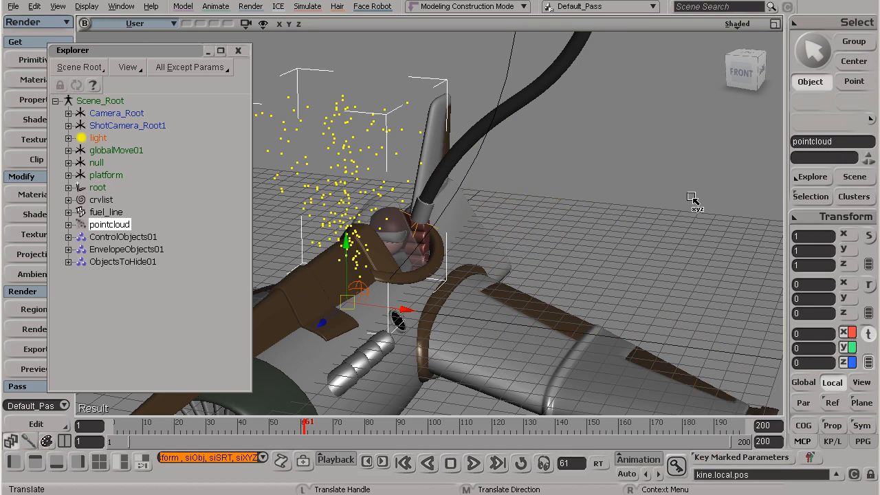
- Rename the null as nullEmitter and close its properties
left_click(97, 163)
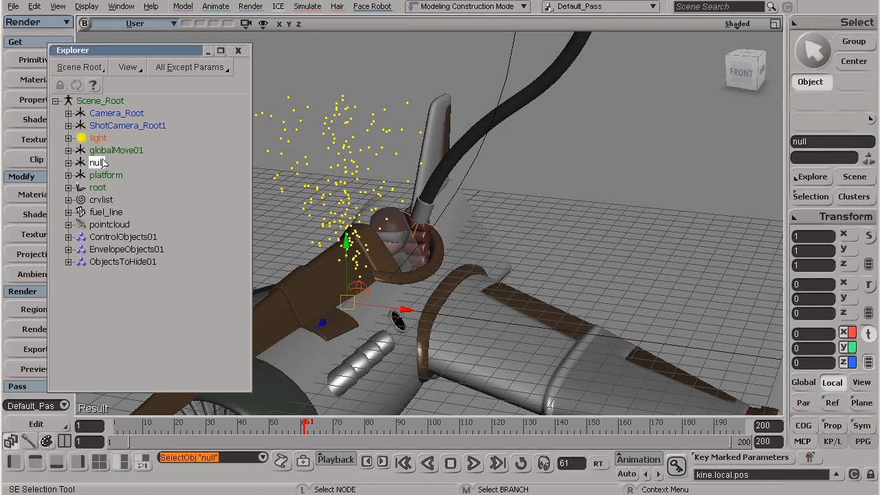
key("Return")
left_click(197, 162)
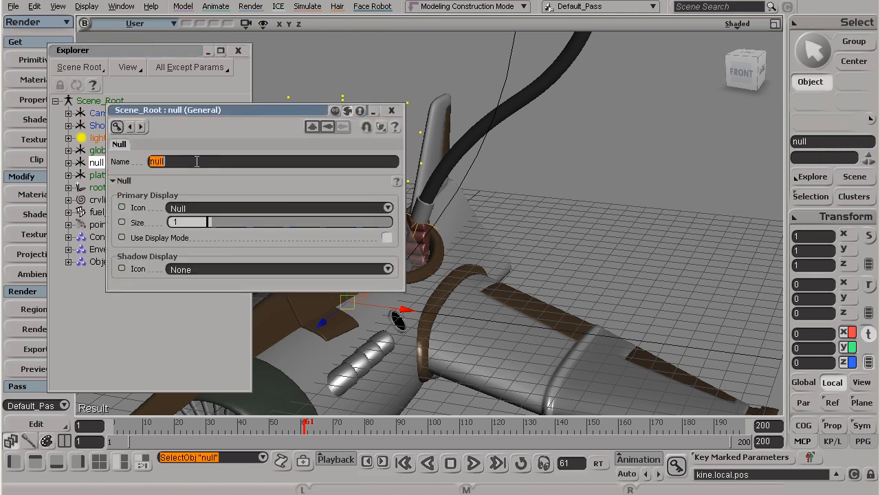
left_click(197, 162)
type("Emitter")
key("Return")
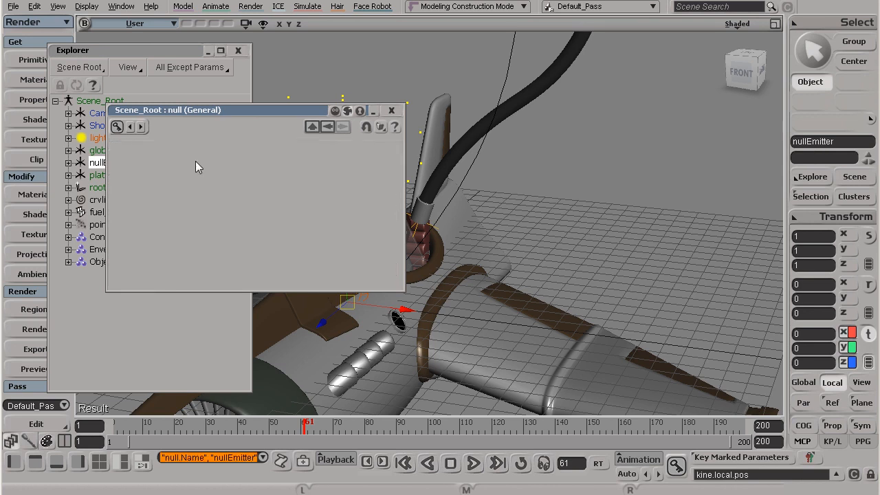
left_click(392, 112)
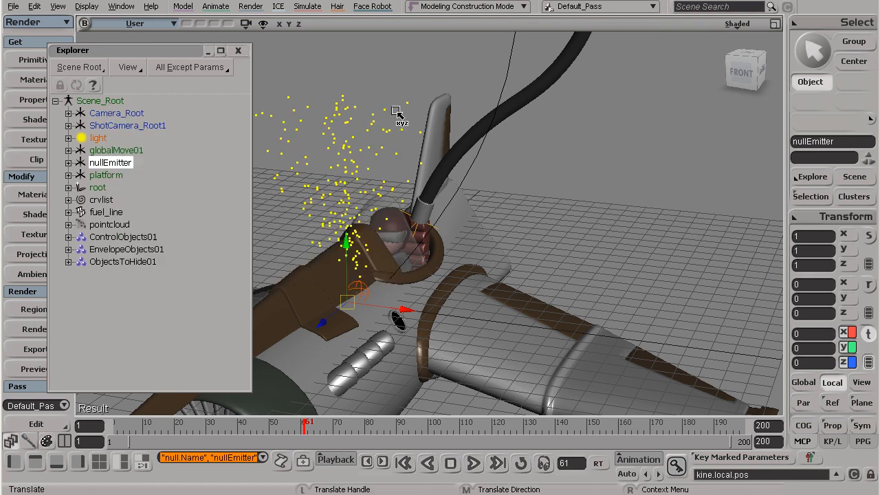
- Translate nullEmitter about 7.27 units along X and play the simulation on to frame 115 to check the emission position
key("v")
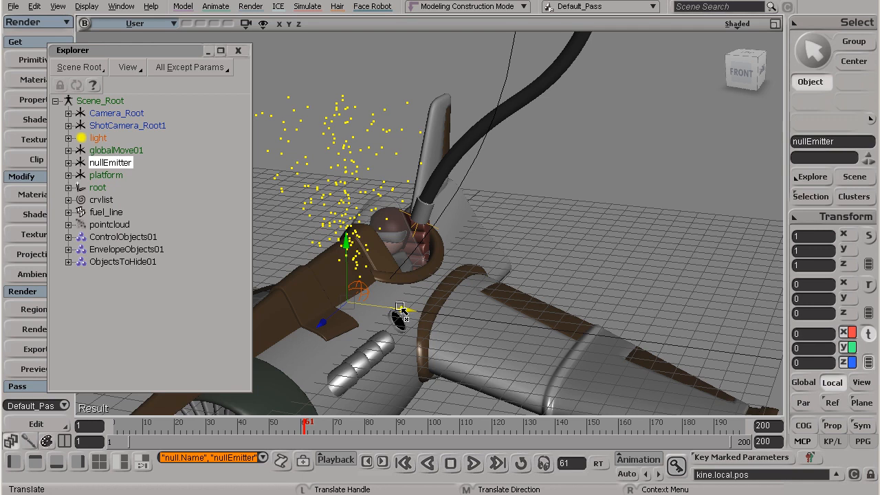
left_click_drag(401, 310, 548, 336)
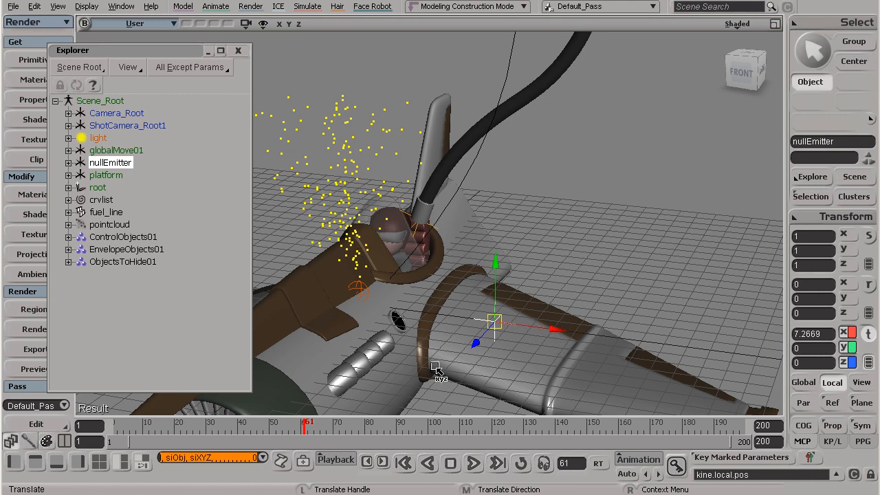
left_click(473, 464)
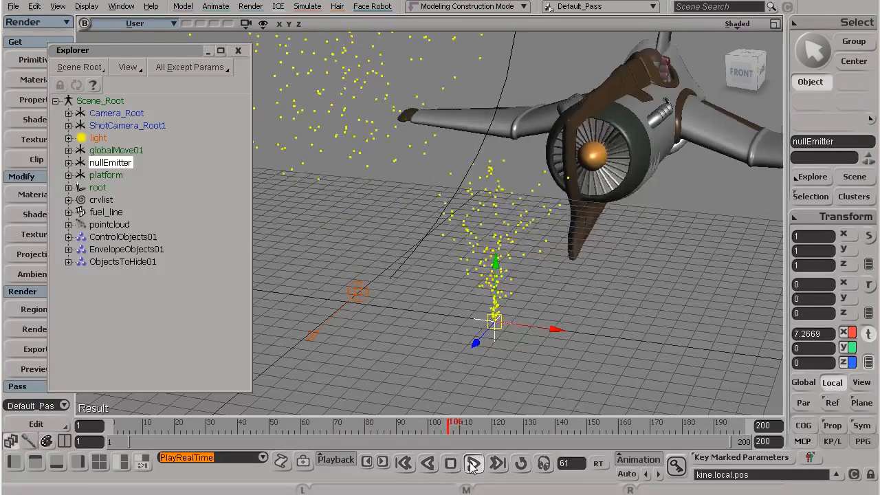
left_click(473, 464)
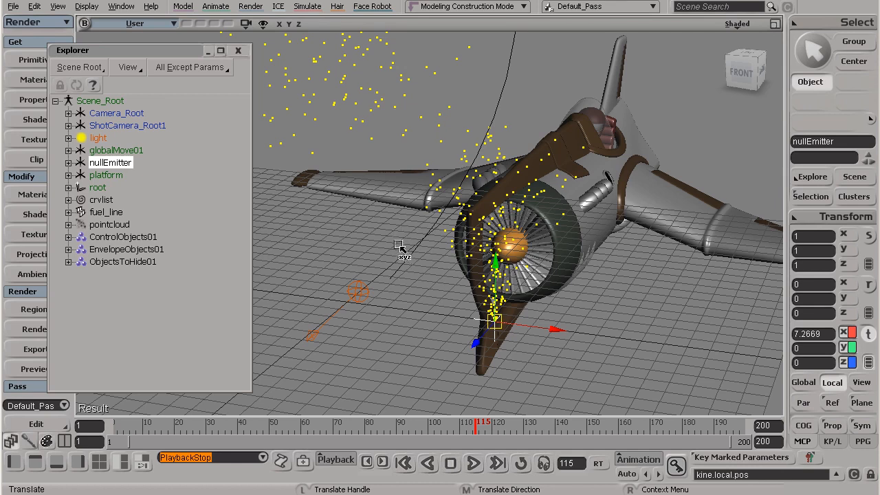
- Replay the simulation from the first frame in a front view of the plane and stop at frame 79
scroll(397, 251, "down", 4)
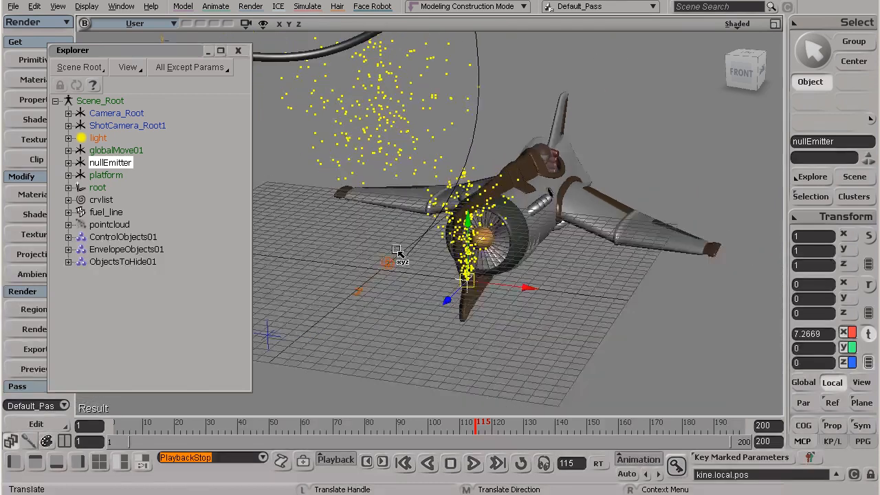
scroll(398, 252, "down", 2)
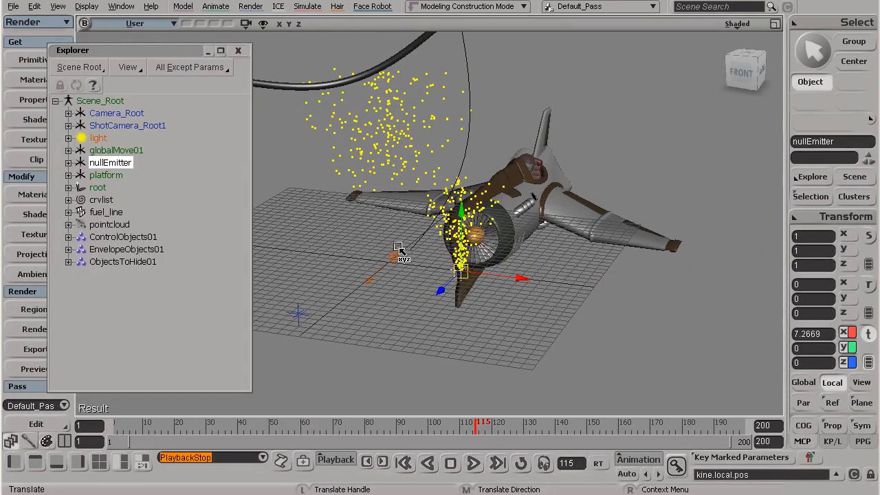
key("s")
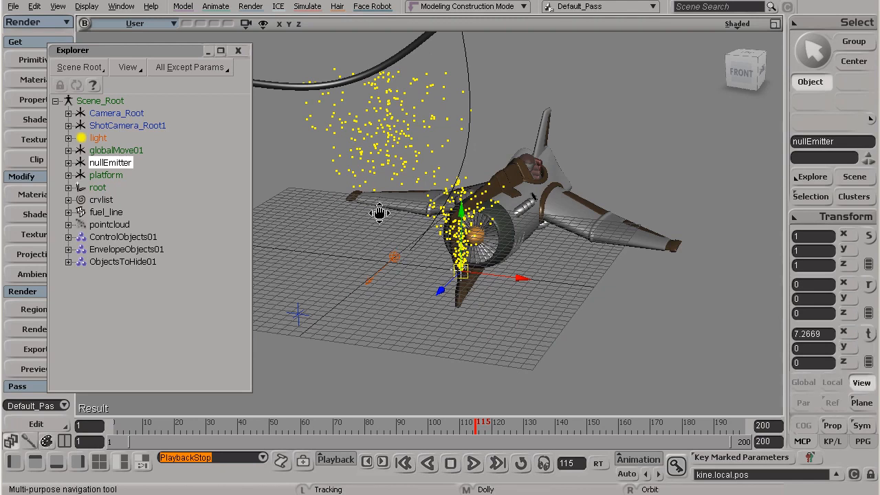
left_click_drag(382, 207, 370, 262)
right_click_drag(371, 263, 393, 222)
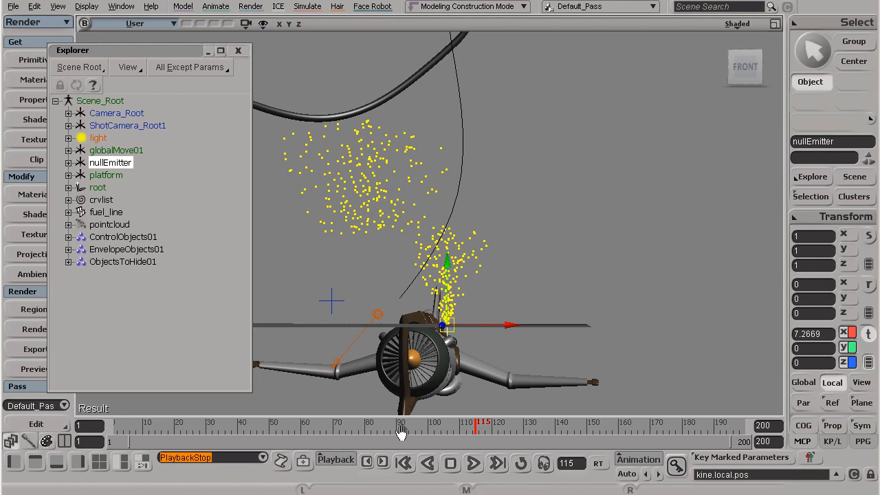
left_click(405, 463)
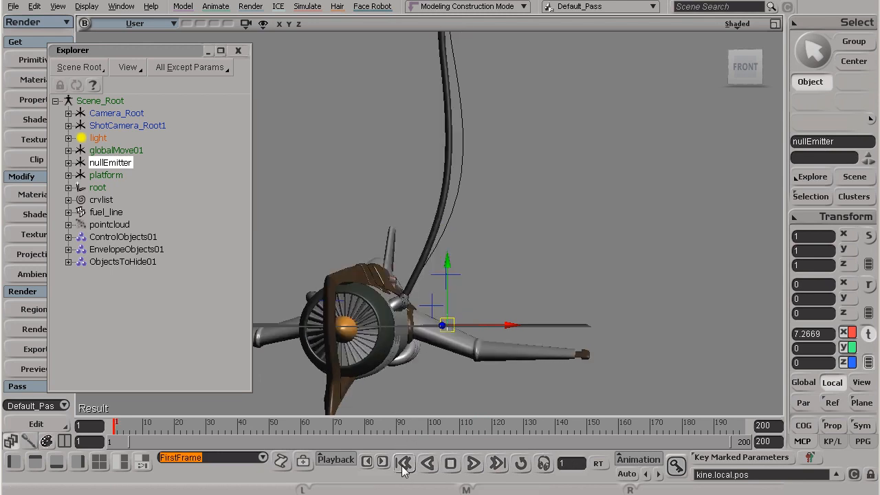
left_click(474, 465)
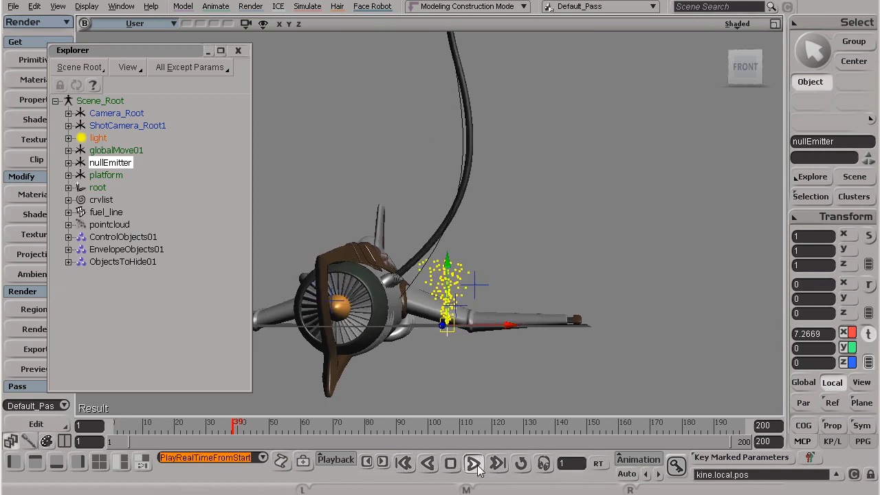
left_click(474, 464)
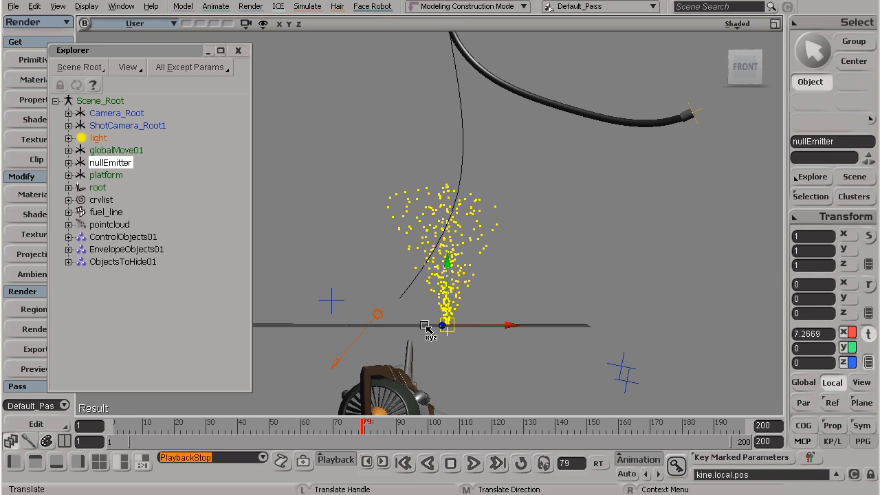
- Match all transforms of nullEmitter to the chain effector eff at the free end of the fuel hose
key("s")
right_click_drag(442, 261, 421, 316)
key("s")
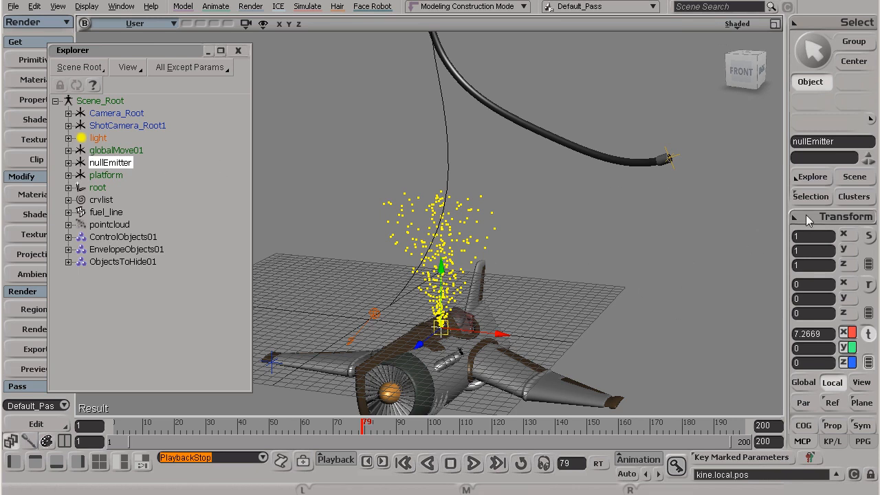
left_click(809, 219)
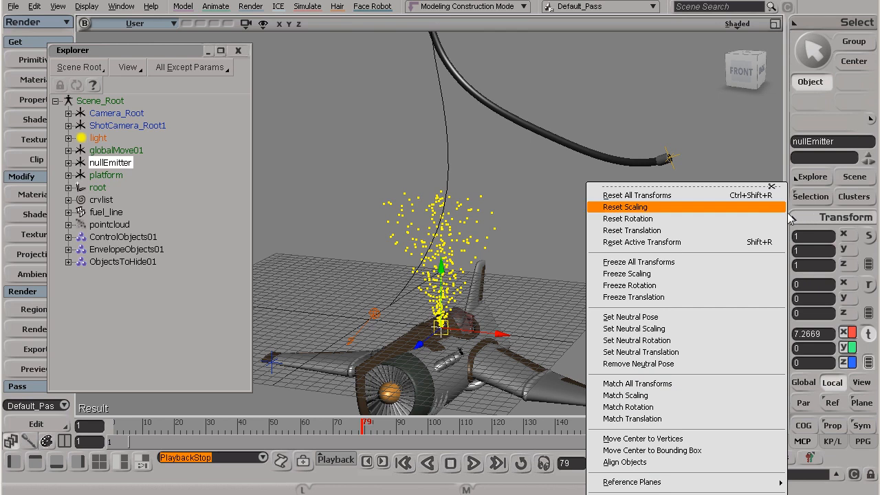
left_click(640, 384)
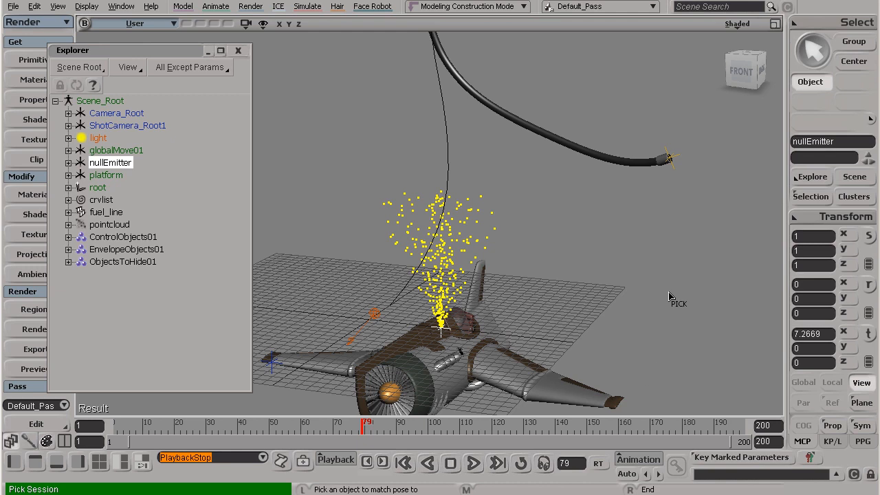
scroll(686, 141, "up", 2)
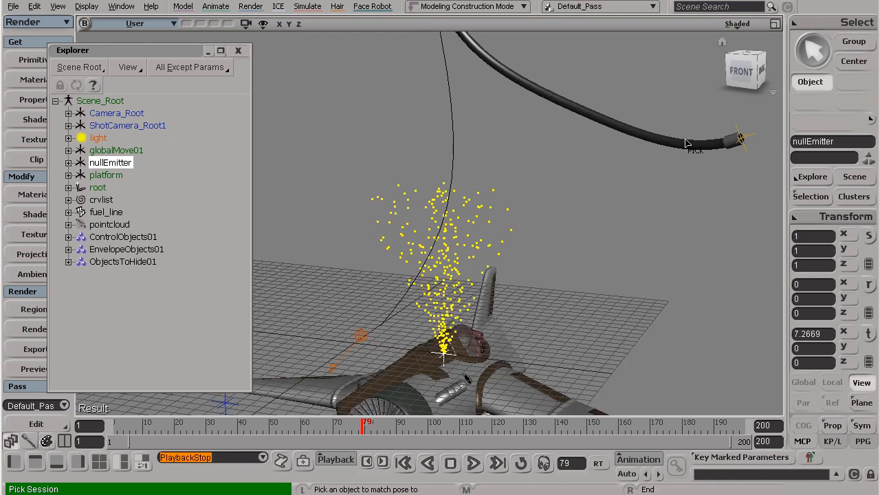
scroll(723, 143, "down", 2)
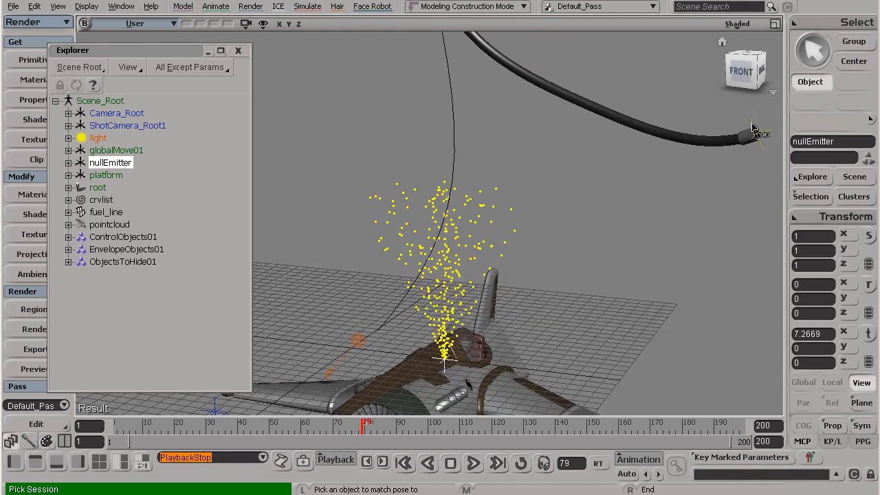
left_click(755, 131)
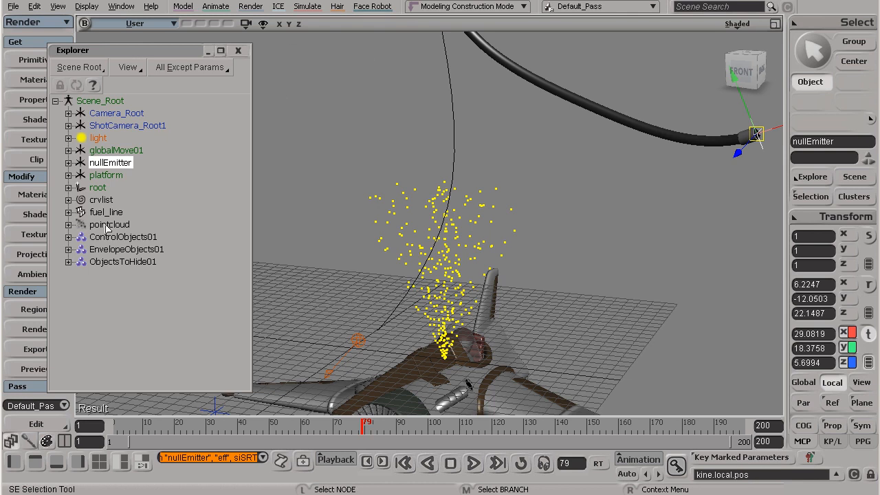
- Examine the open end of the fuel hose up close to check where nullEmitter sits
key("v")
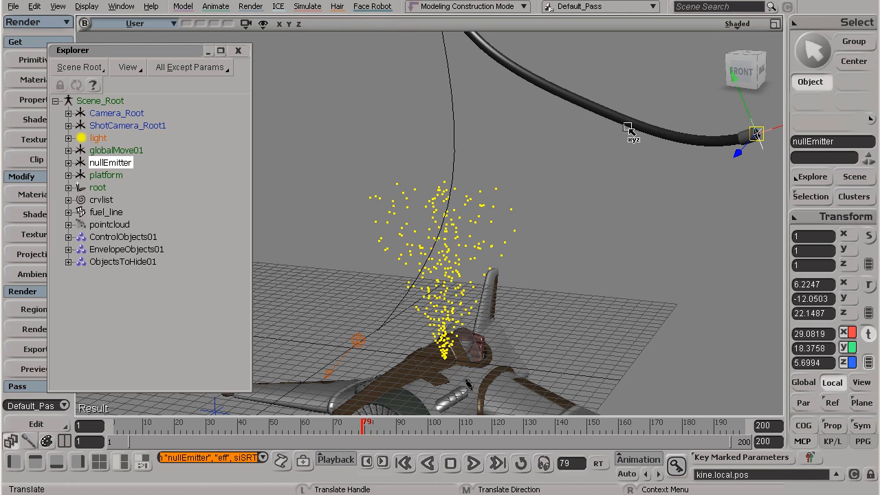
key("s")
left_click_drag(635, 157, 483, 216)
right_click_drag(483, 216, 501, 226)
left_click_drag(500, 226, 465, 211)
middle_click_drag(465, 211, 477, 213)
key("s")
right_click_drag(450, 216, 443, 217)
- Select the overlapping objects at the hose end, and select eff alone under root to check its translation axes
key("space")
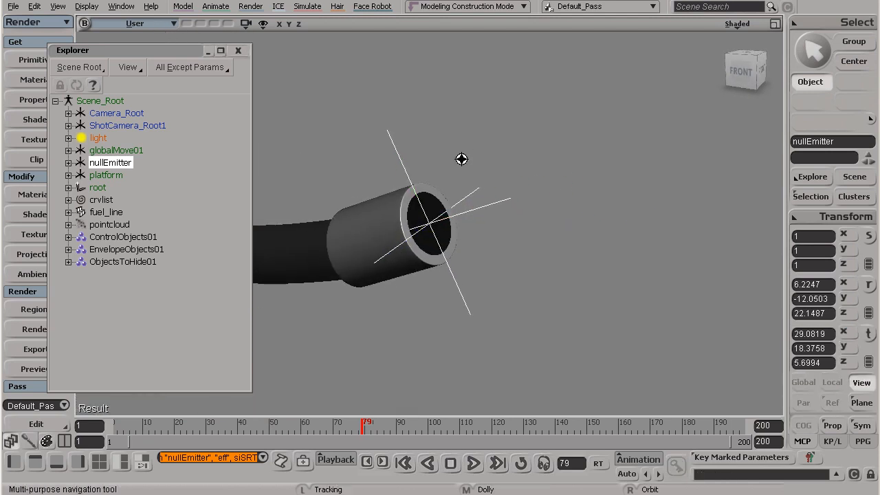
left_click_drag(462, 168, 492, 198)
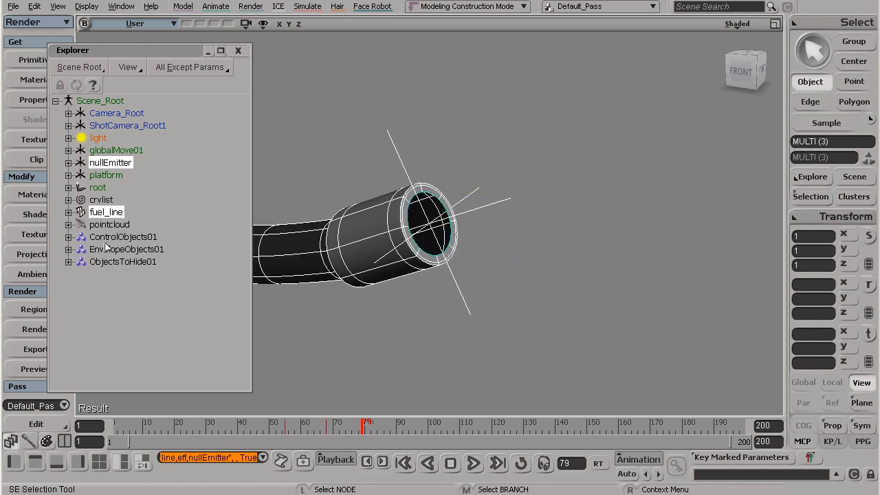
left_click(467, 173)
left_click_drag(468, 132, 481, 246)
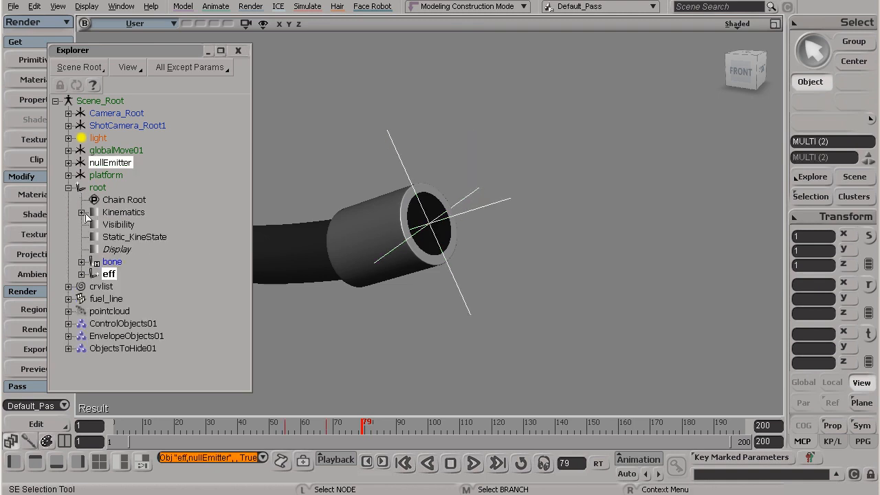
left_click_drag(111, 50, 139, 49)
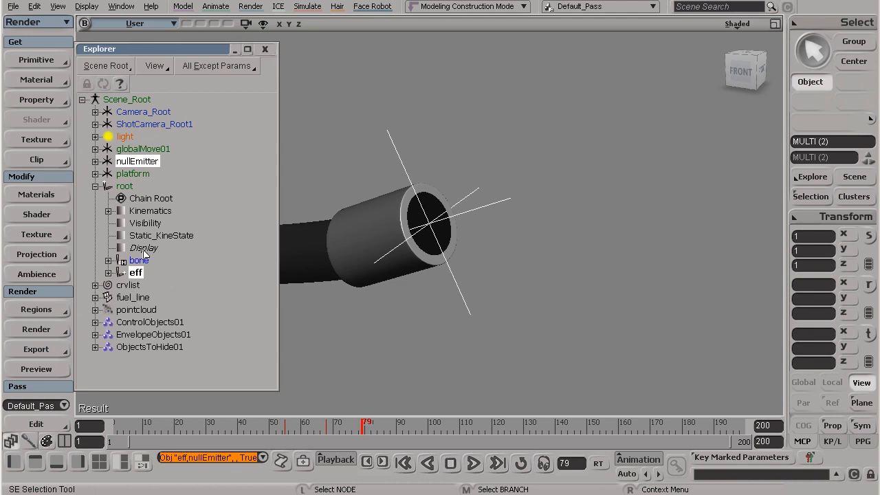
left_click(137, 273)
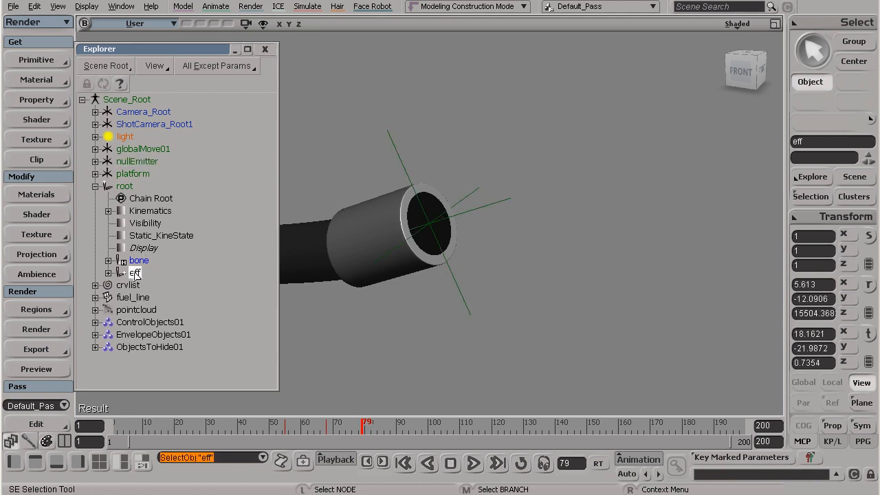
key("v")
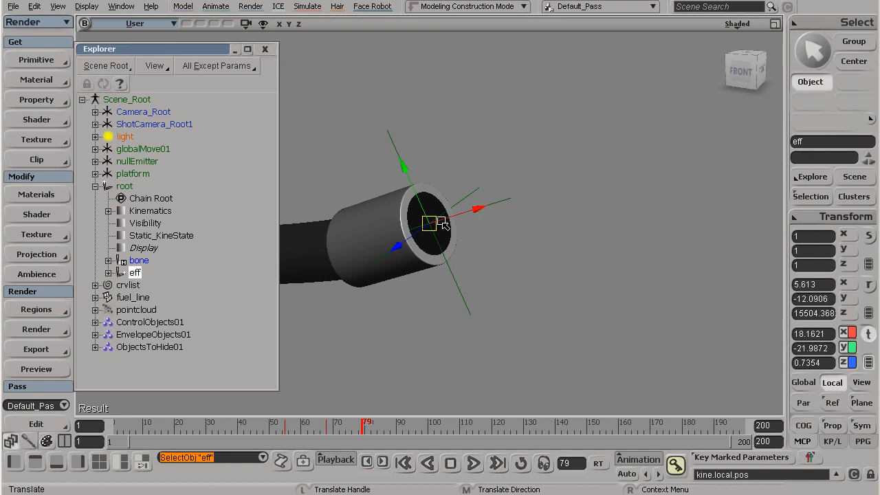
- Set nullEmitter's primary display icon to Pyramid and close its properties
left_click(137, 162)
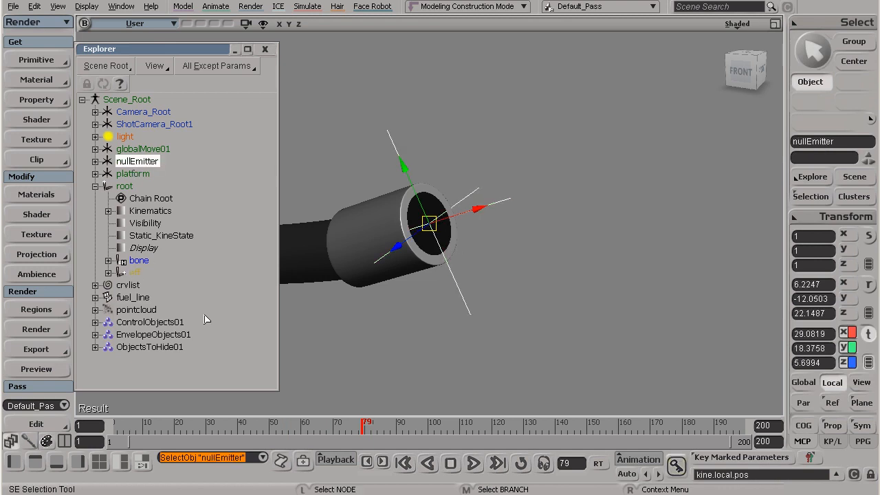
key("Return")
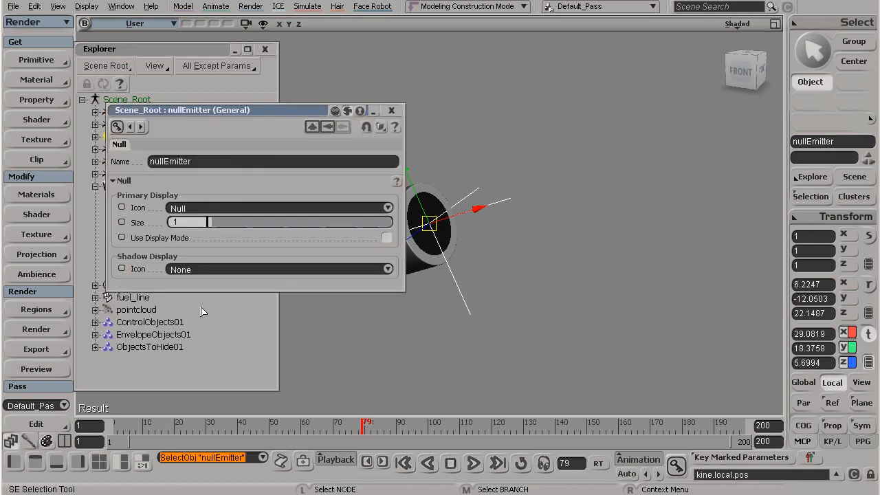
left_click(219, 206)
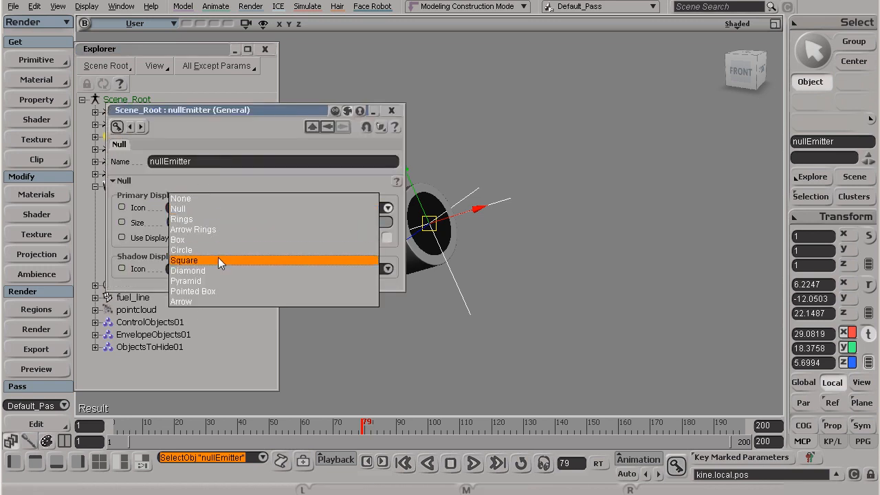
left_click(218, 260)
left_click(204, 212)
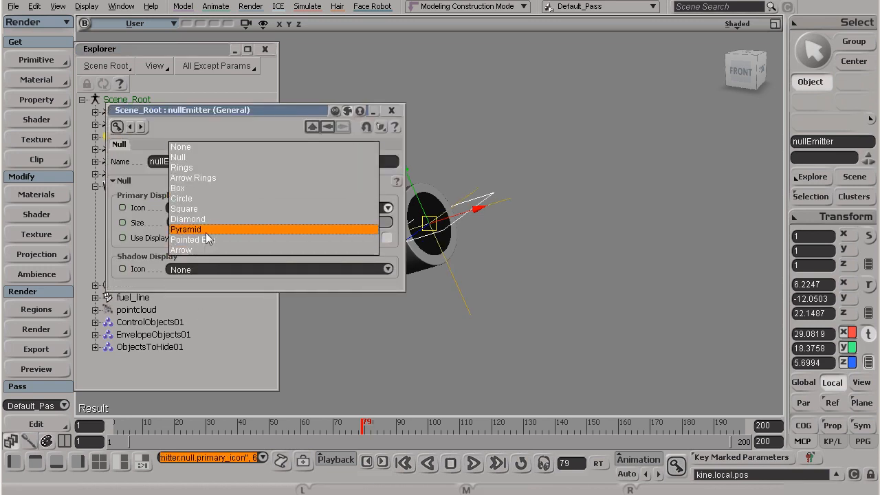
left_click(206, 231)
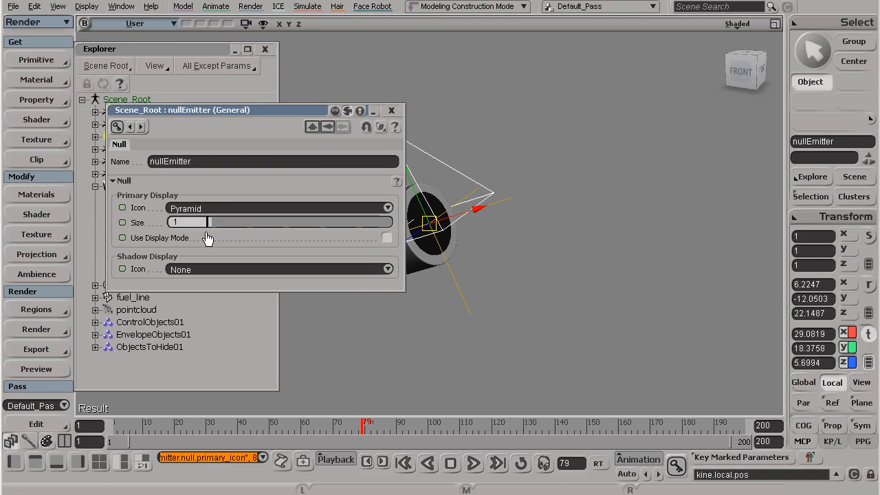
left_click(392, 110)
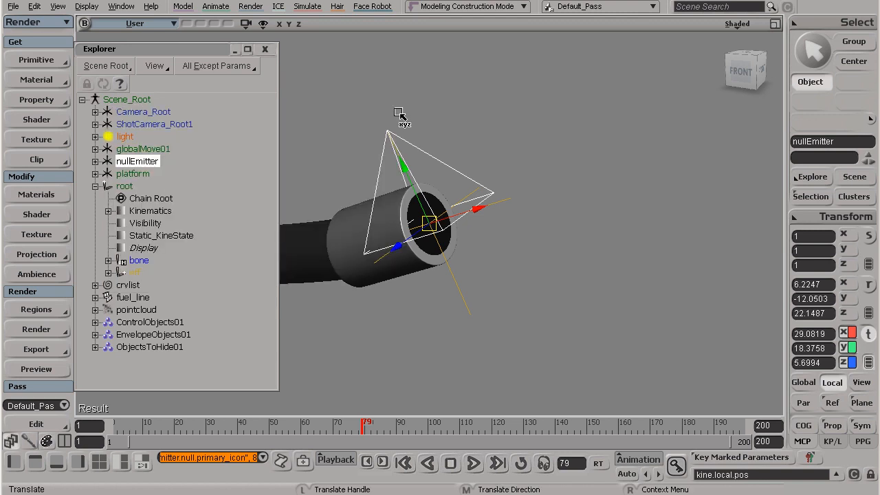
- Select eff and nullEmitter alternately at the hose end to check that each can be picked separately
key("space")
left_click(507, 200)
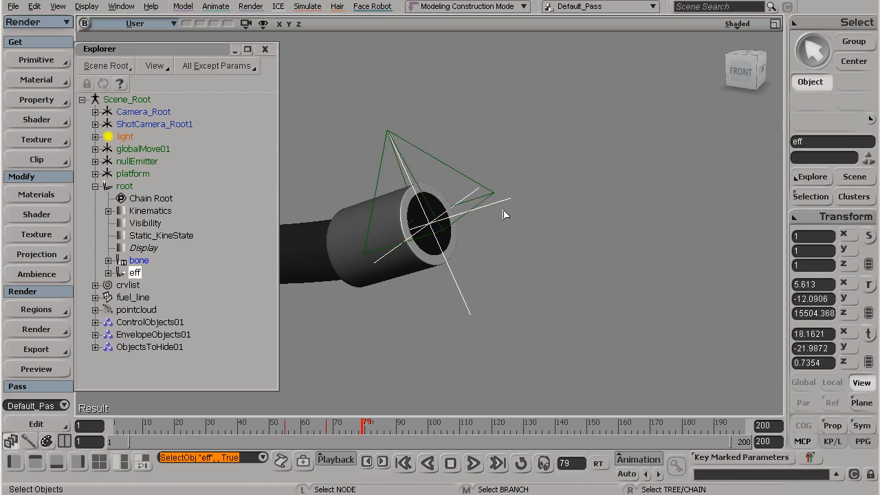
left_click(412, 138)
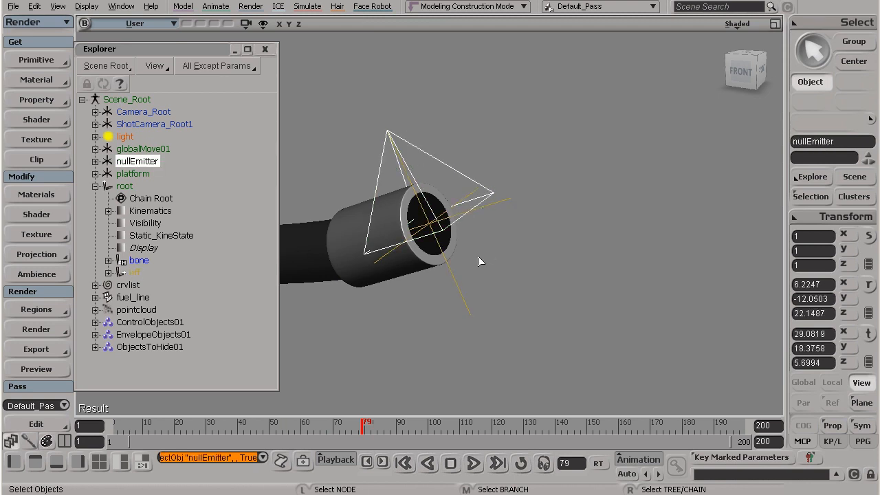
left_click(504, 200)
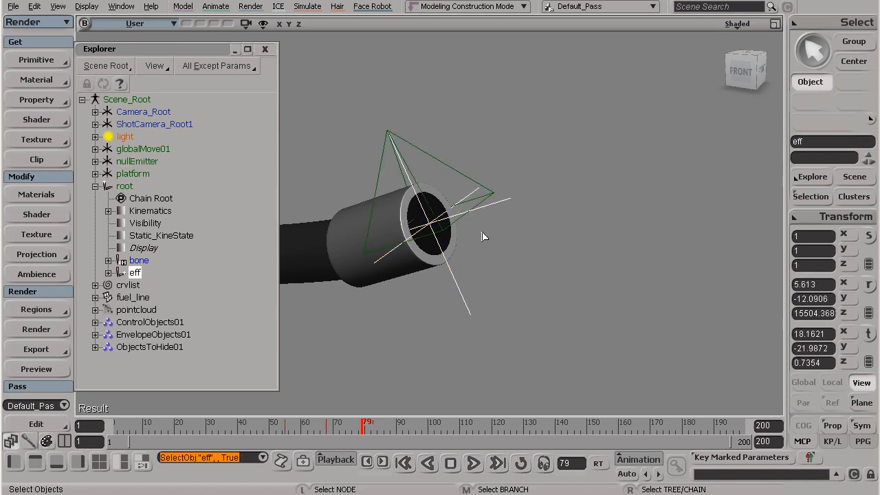
- Parent nullEmitter under the eff of the root chain and select eff
left_click(148, 50)
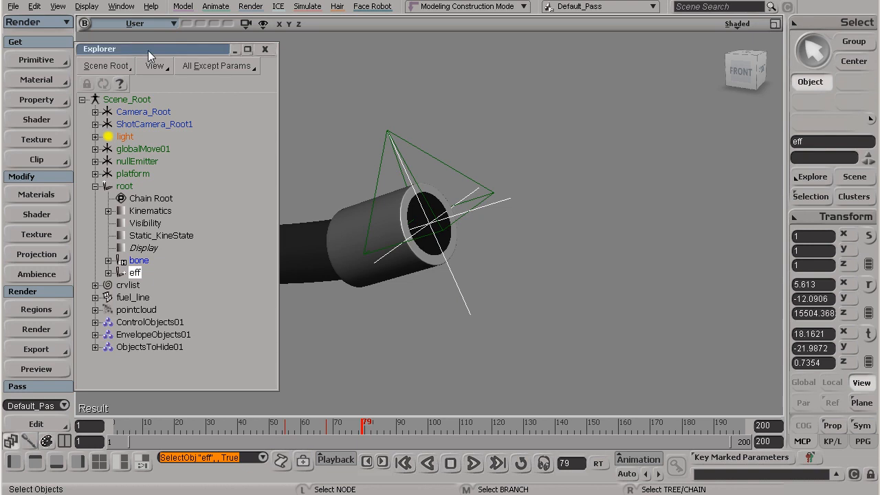
left_click(137, 161)
left_click_drag(148, 165, 133, 273)
left_click(132, 264)
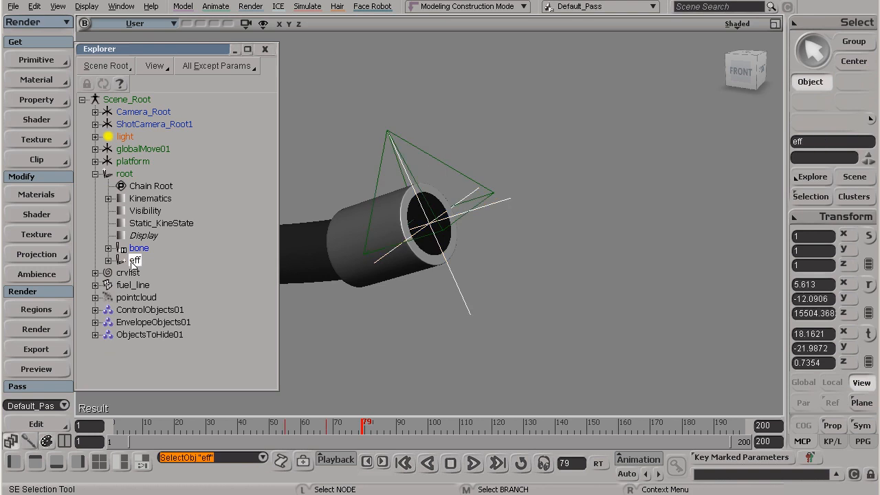
- Select nullEmitter at the hose end and close the Explorer
left_click(428, 172)
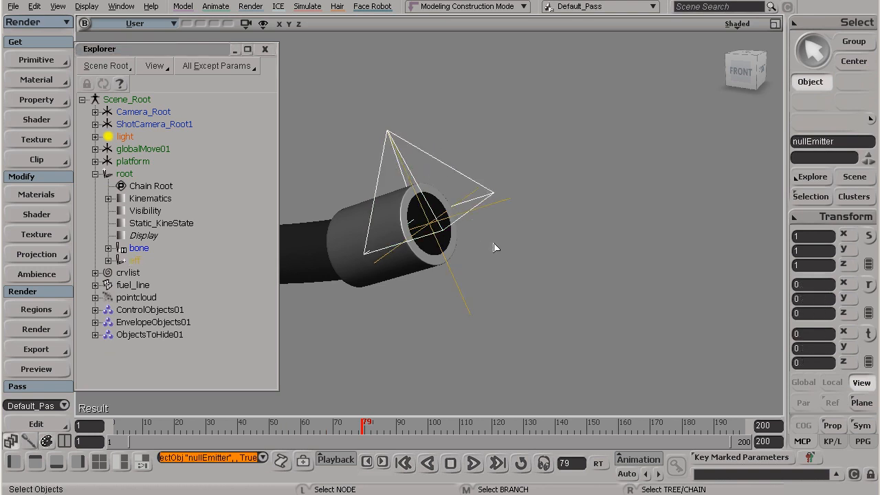
left_click(265, 50)
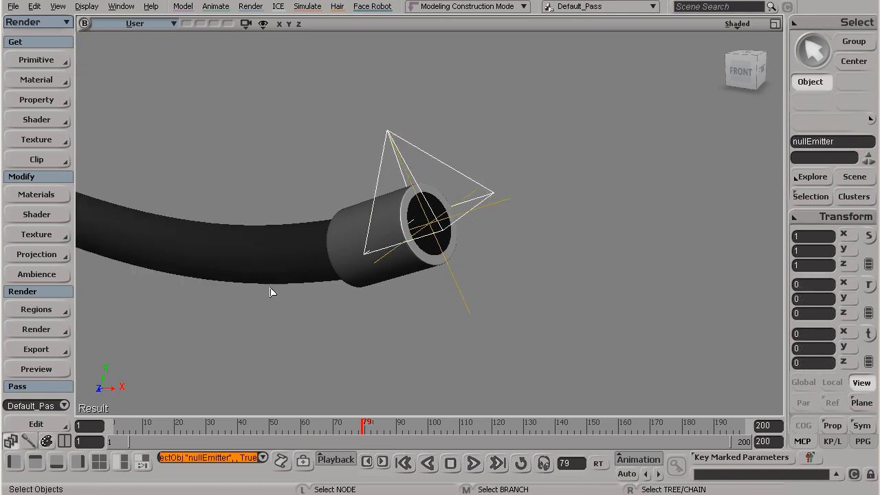
- Play the particle simulation from the first frame and stop it at frame 168
scroll(271, 248, "down", 3)
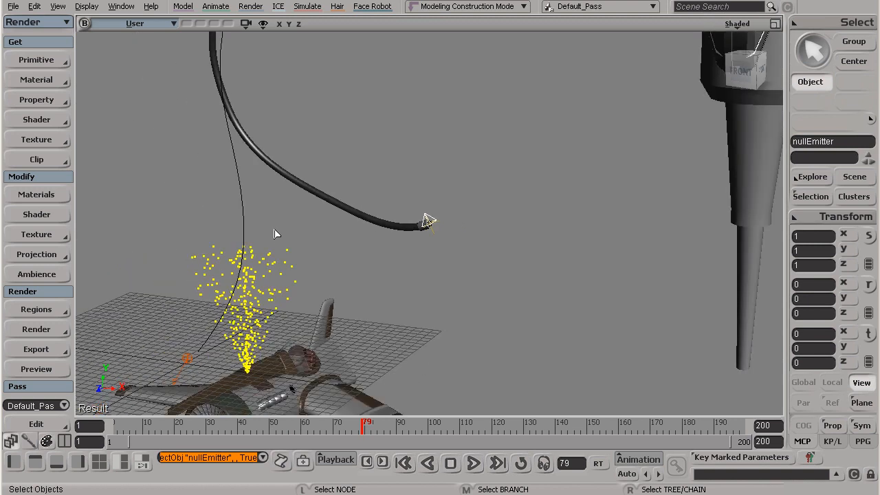
middle_click_drag(258, 264, 285, 205)
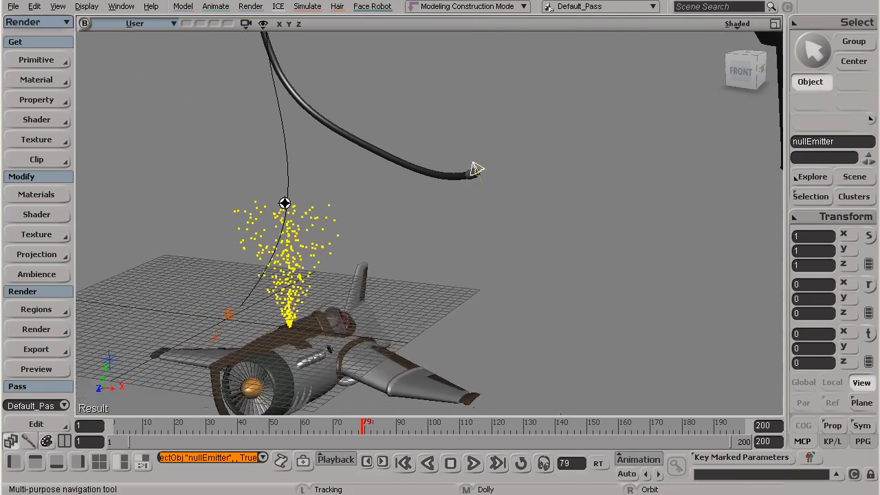
left_click(404, 463)
left_click(474, 464)
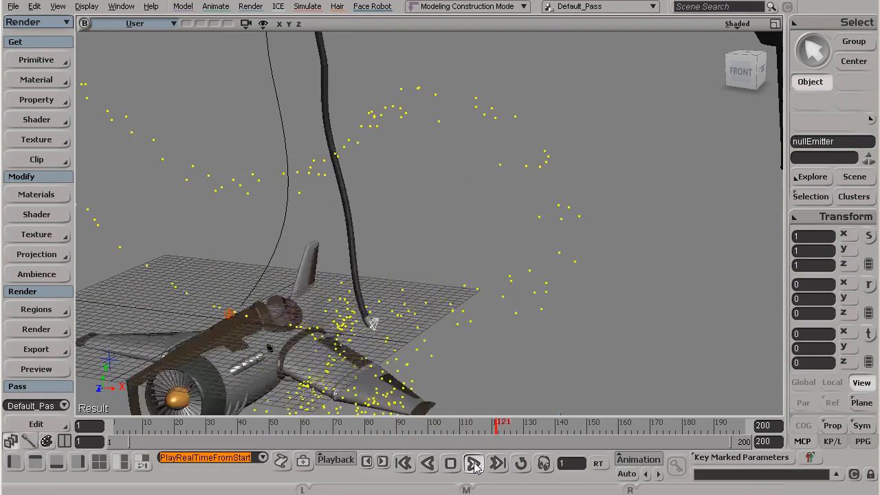
left_click(475, 464)
- Examine the hose end from several angles to compare the particle emission direction with nullEmitter's orientation
key("s")
right_click_drag(481, 189, 359, 163)
scroll(378, 229, "up", 5)
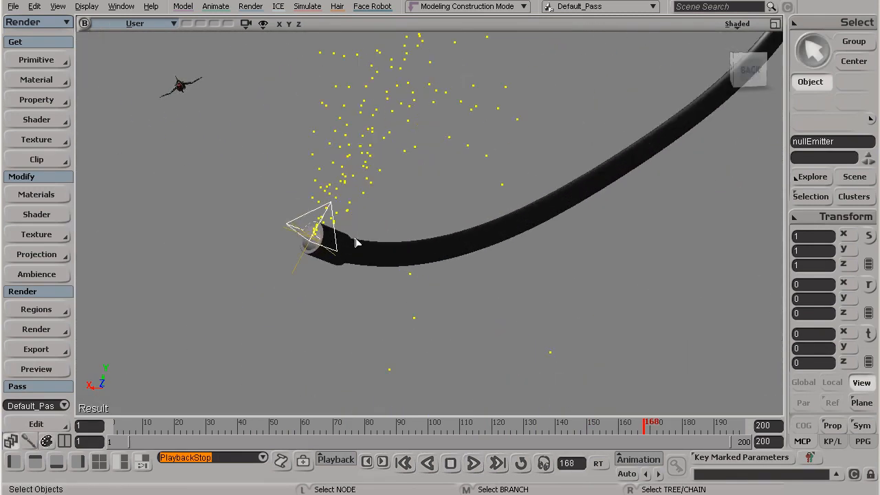
scroll(356, 242, "up", 2)
key("s")
right_click_drag(312, 244, 508, 233)
key("f")
key("s")
scroll(440, 213, "down", 5)
key("s")
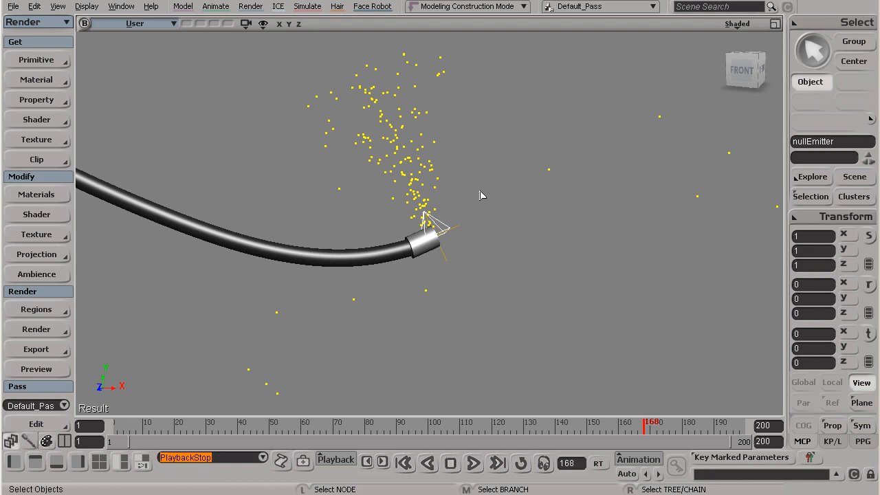
- Select the point cloud and open its general properties, enlarging the property window
left_click(417, 103)
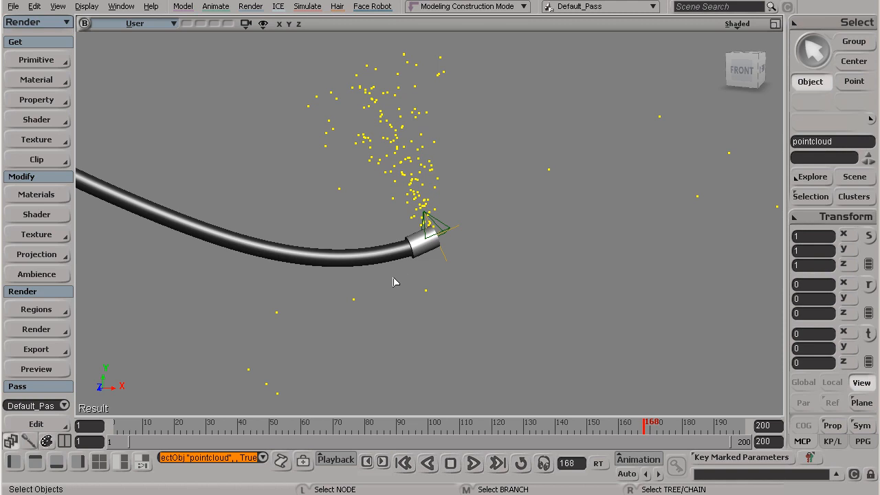
scroll(394, 282, "down", 6)
scroll(397, 267, "down", 2)
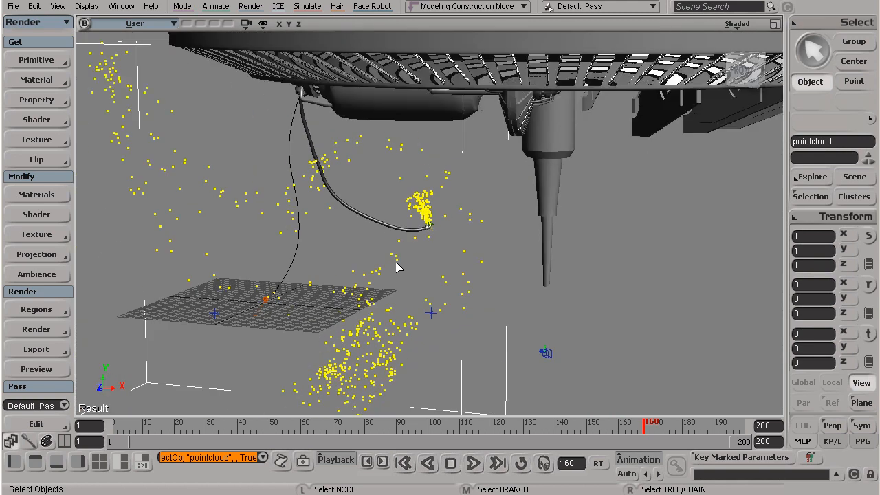
key("Return")
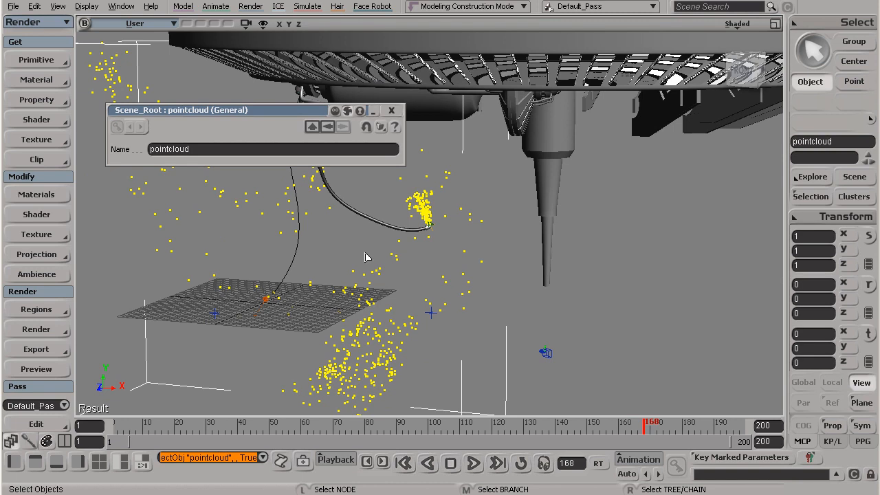
left_click_drag(194, 165, 358, 234)
scroll(433, 242, "up", 10)
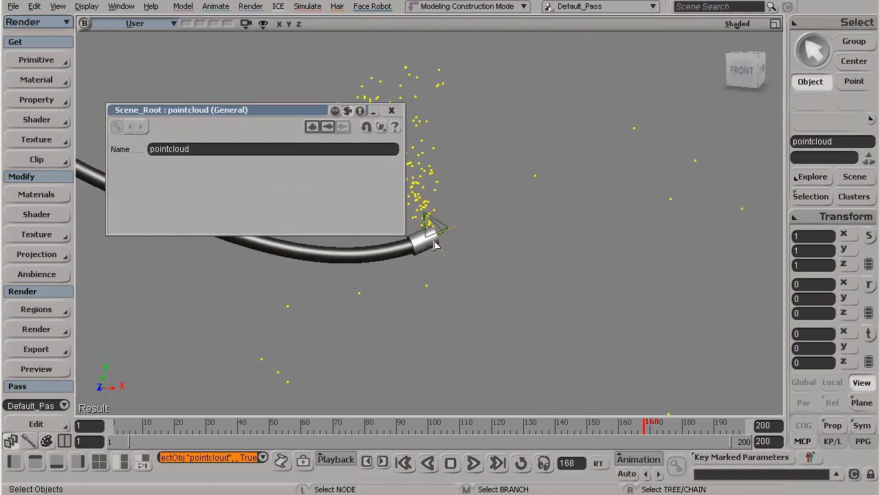
- Select nullEmitter to view its display properties, and close the property window
left_click(451, 235)
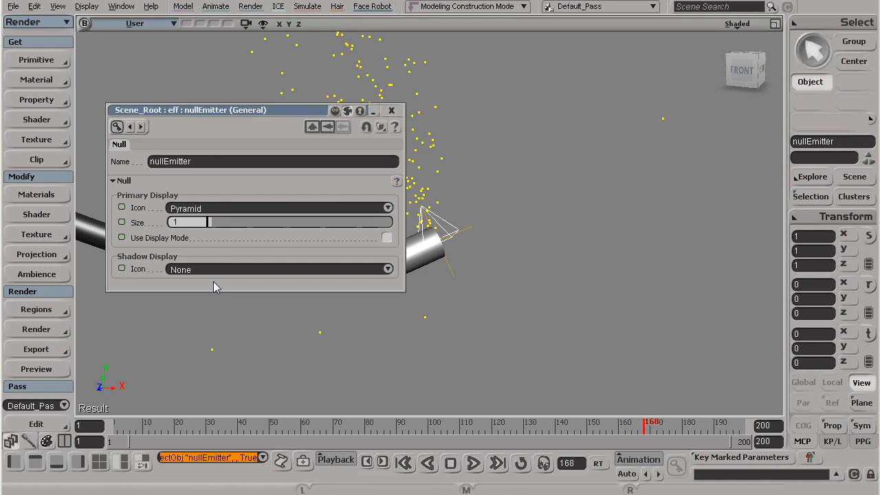
scroll(459, 301, "down", 5)
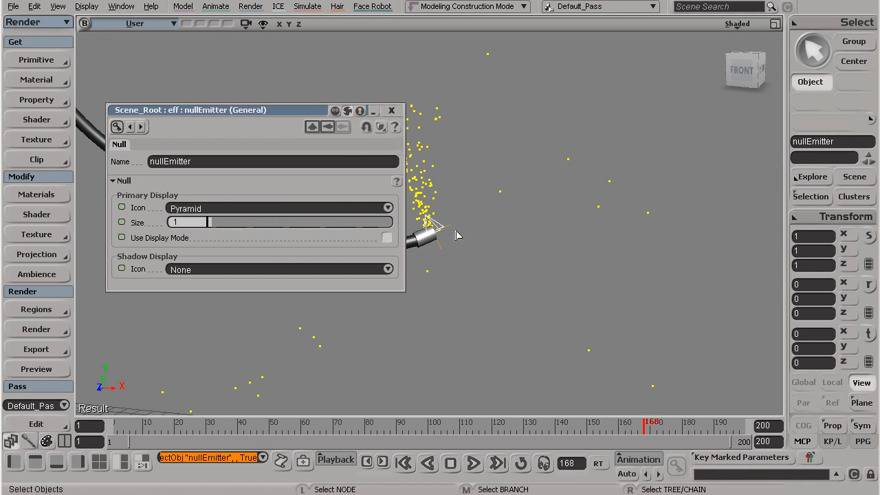
left_click(391, 111)
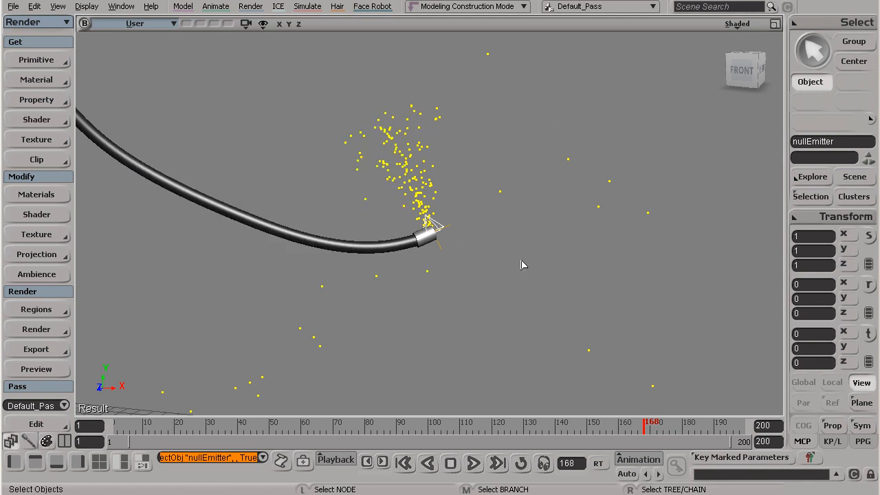
left_click(775, 25)
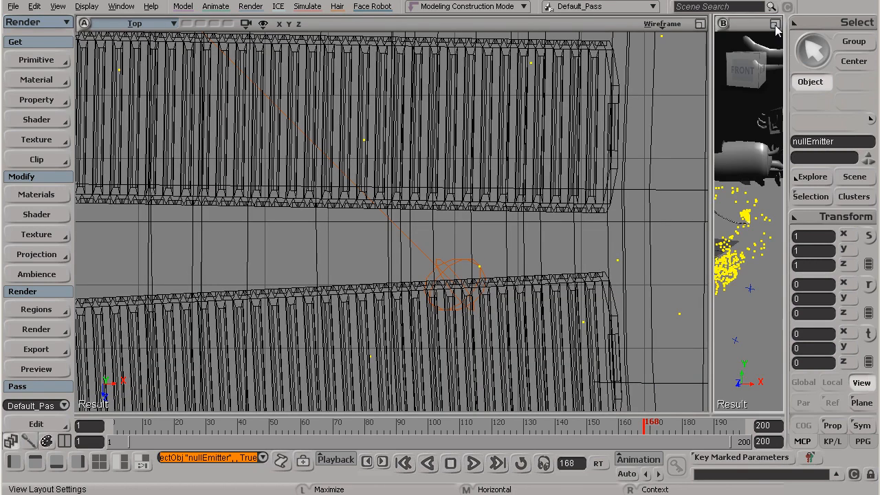
left_click(775, 25)
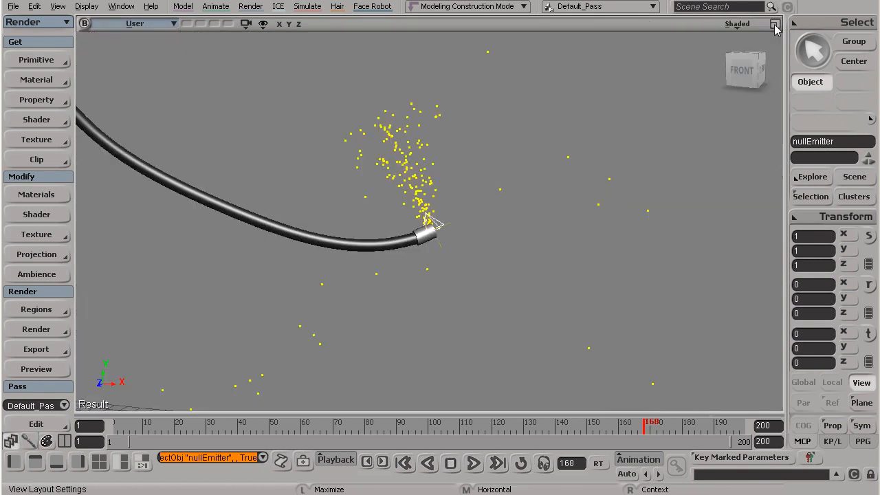
right_click(776, 25)
left_click(798, 38)
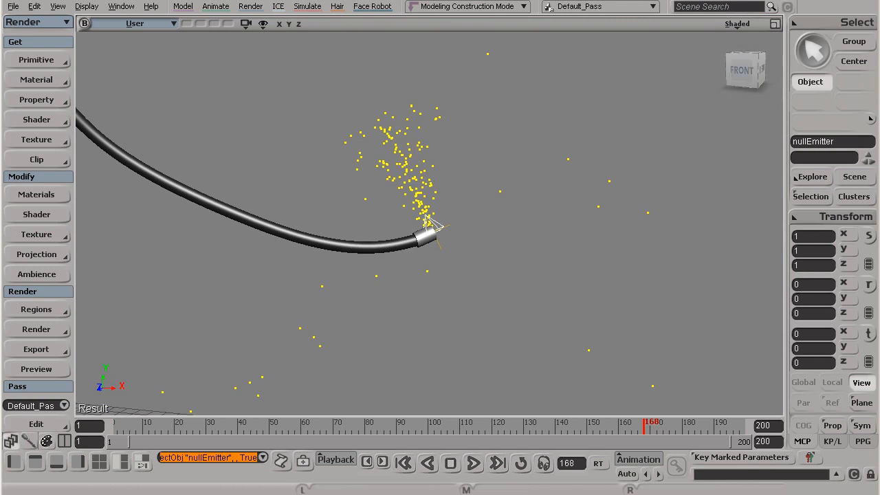
- Bring back the four-viewport layout with Top, User, Front and Right, moving the vertical divider toward the middle
left_click(776, 25)
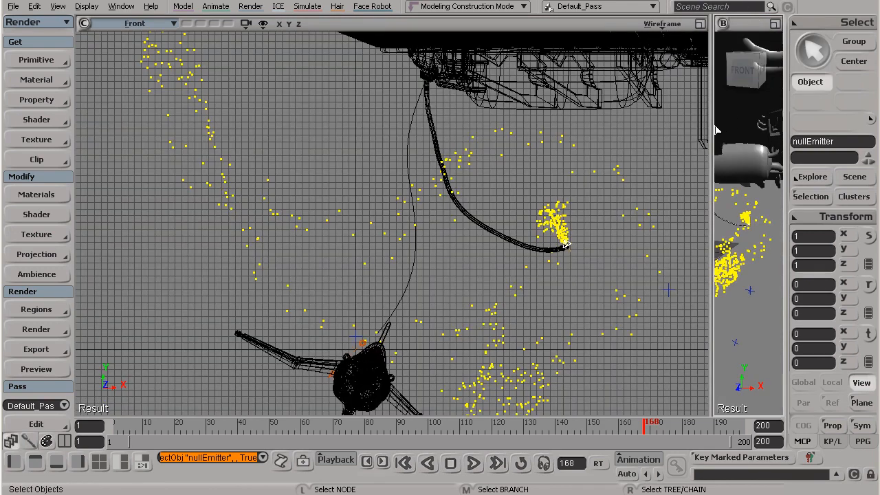
left_click_drag(710, 126, 467, 135)
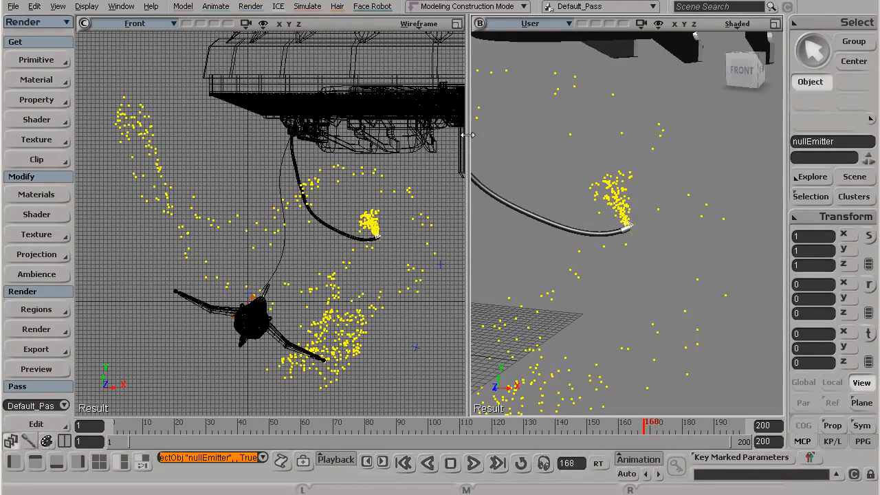
right_click(457, 25)
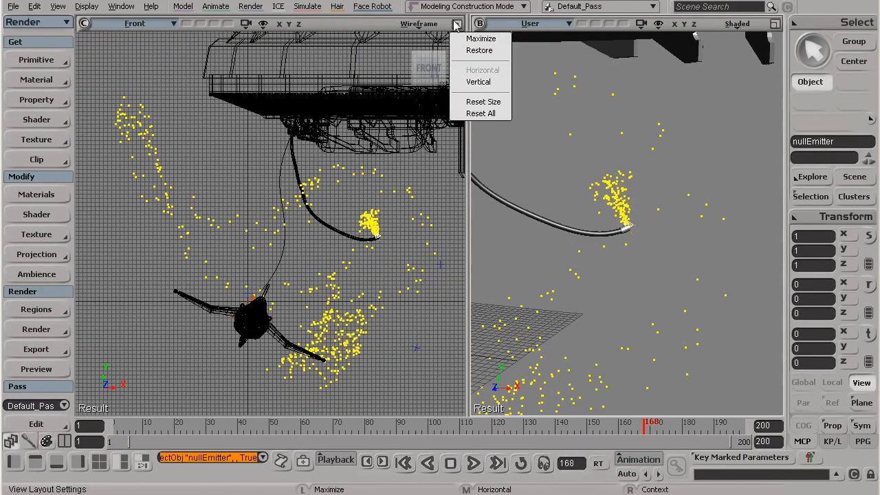
left_click(478, 81)
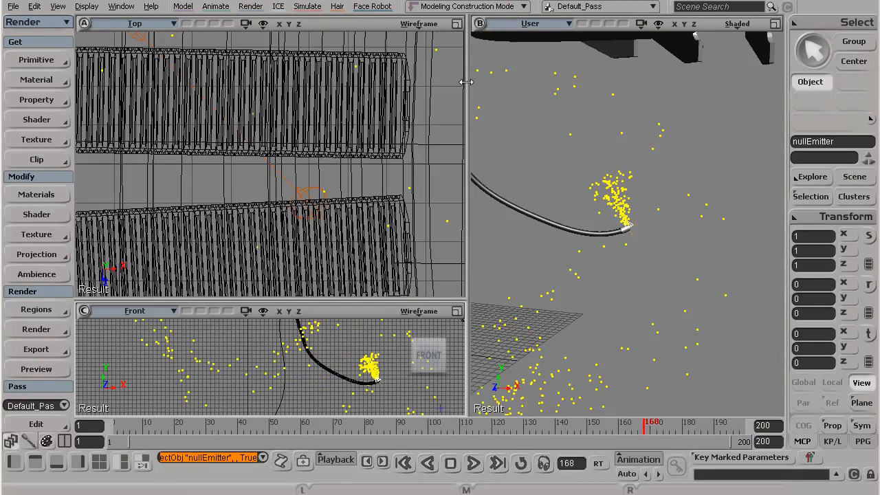
right_click(775, 25)
left_click(791, 82)
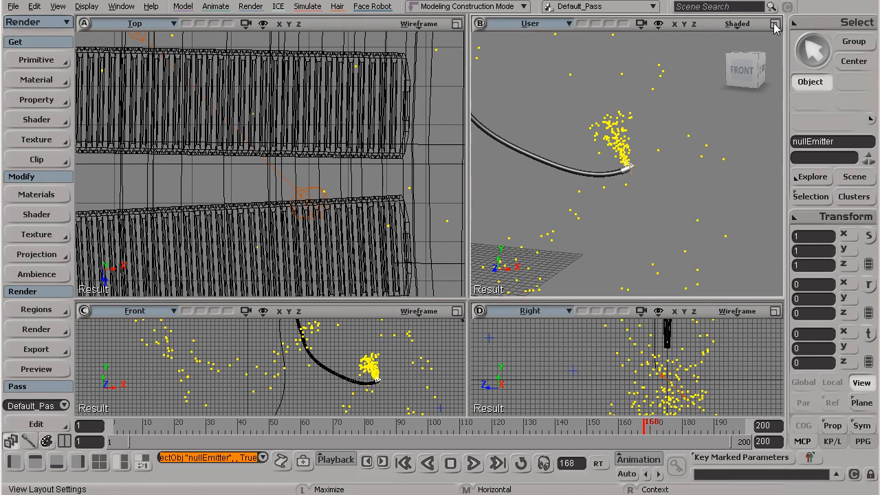
- Expand the User and Right viewports horizontally so they stack at full width, and raise the divider between them
left_click(775, 25)
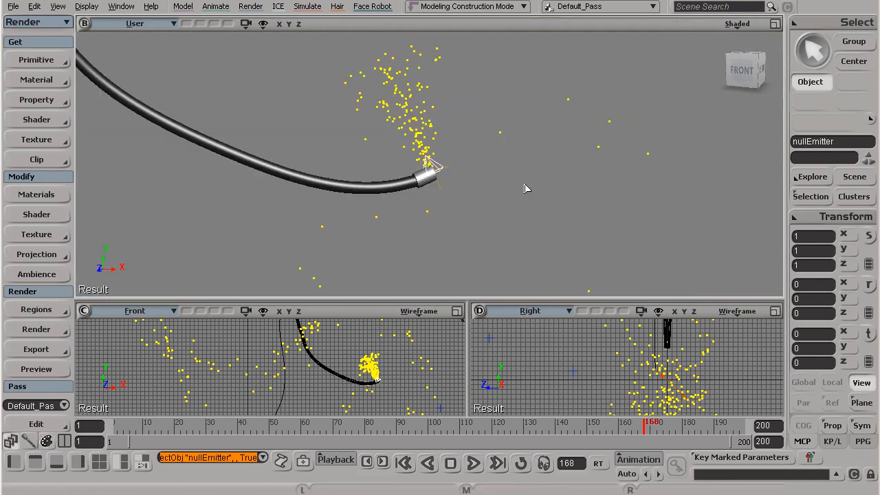
left_click(775, 311)
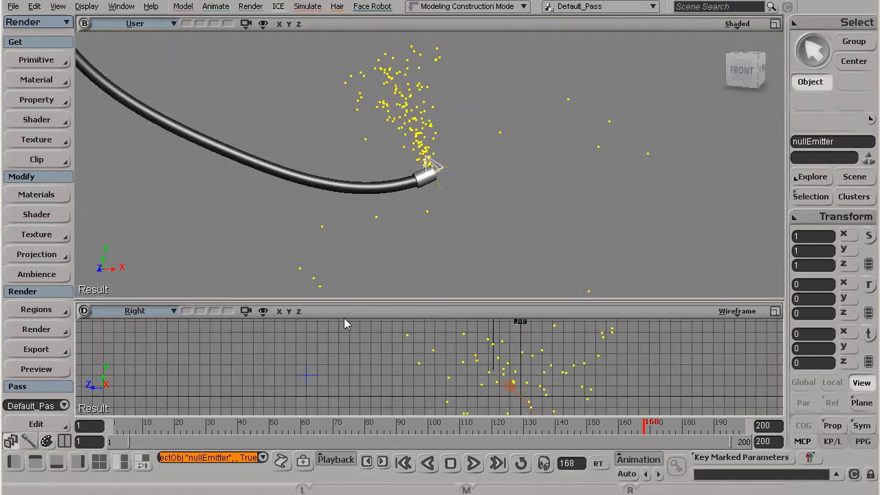
left_click_drag(346, 300, 361, 254)
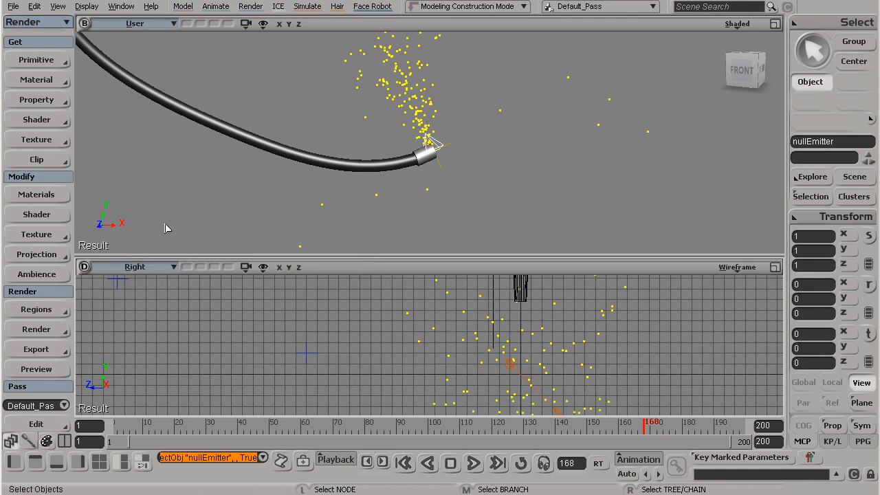
right_click(776, 25)
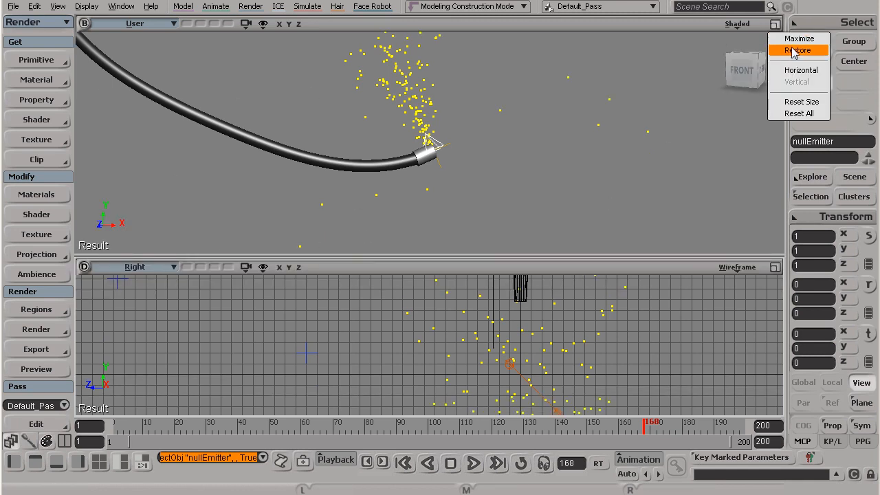
left_click(401, 262)
left_click_drag(401, 262, 394, 245)
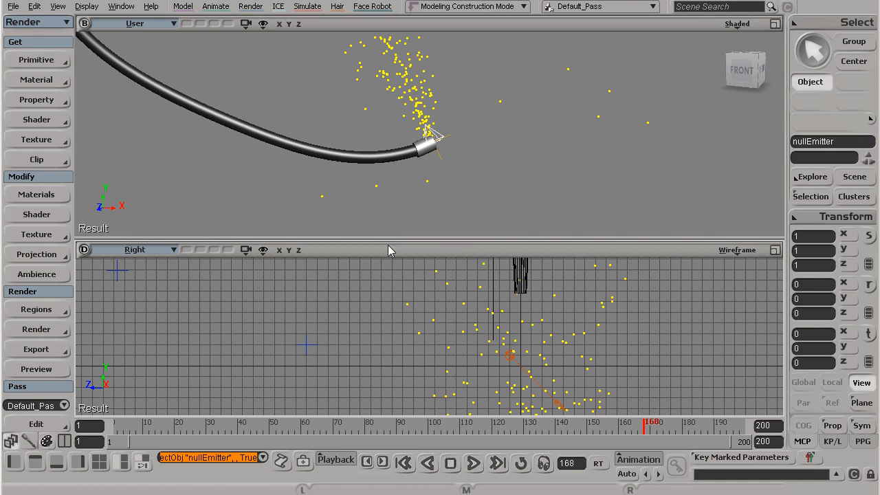
- Switch the lower viewport from Right to an ICE Tree view and close the extra floating ICE Tree window
left_click(143, 253)
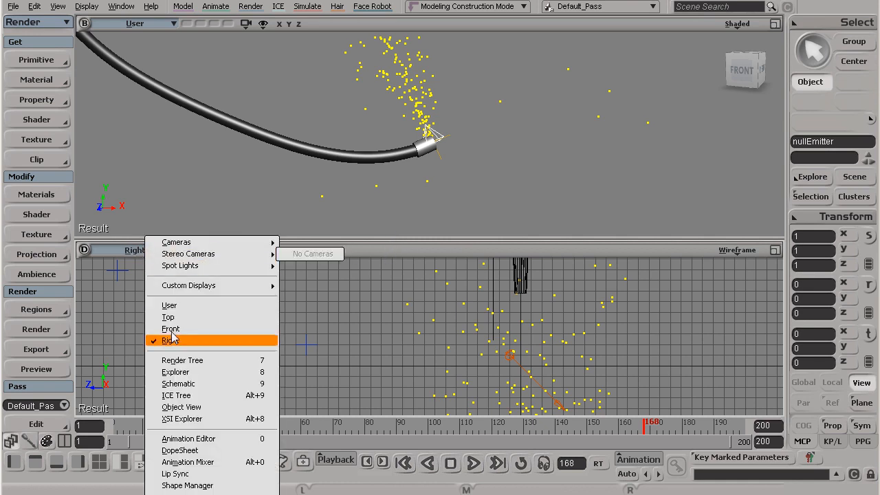
left_click(166, 397)
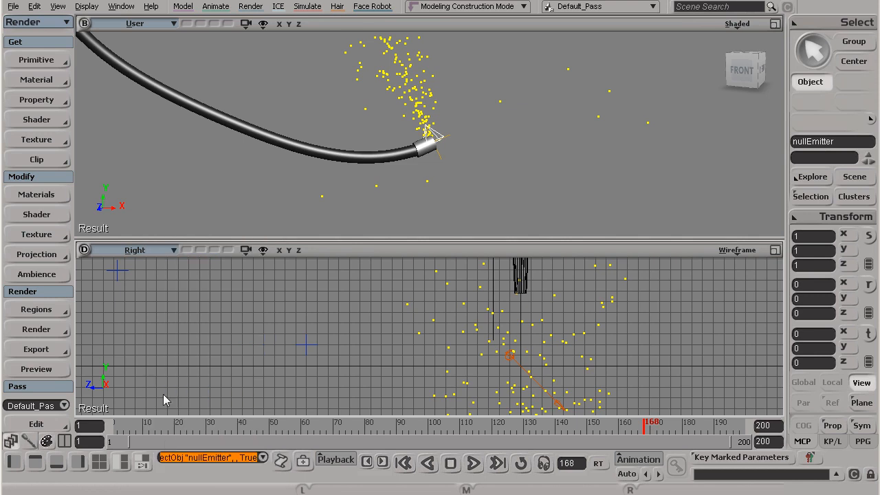
key("alt+9")
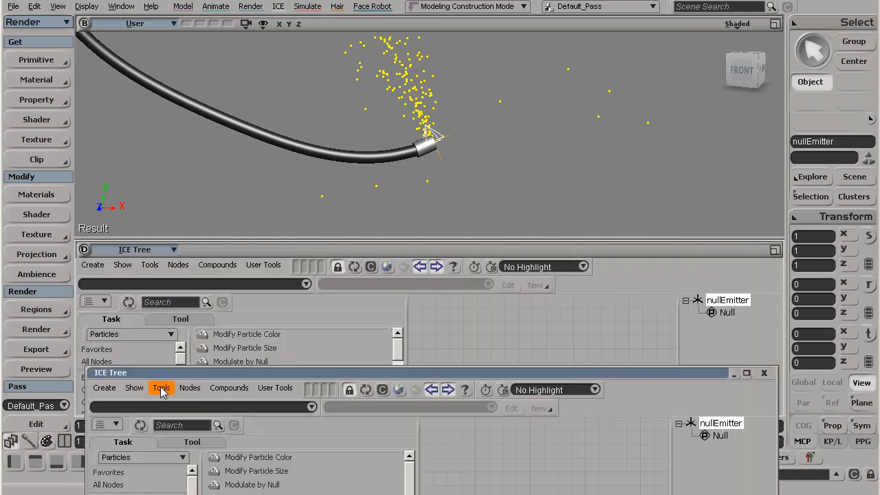
left_click_drag(195, 377, 170, 287)
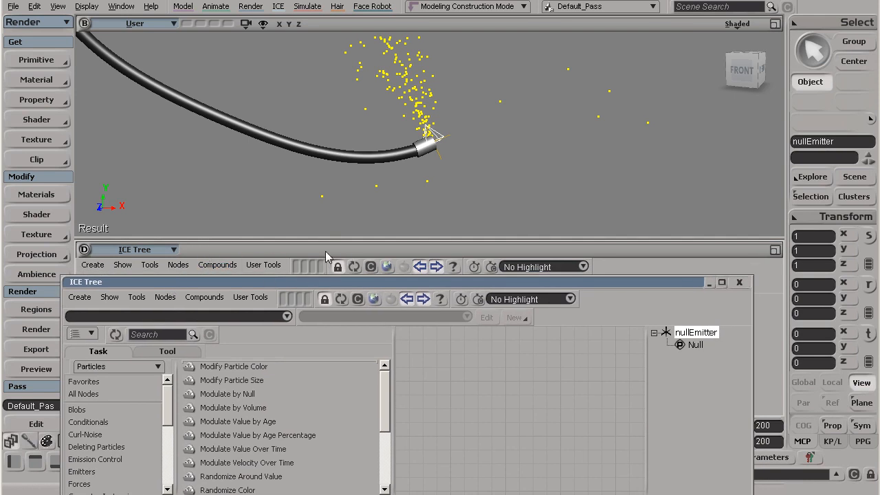
left_click(740, 282)
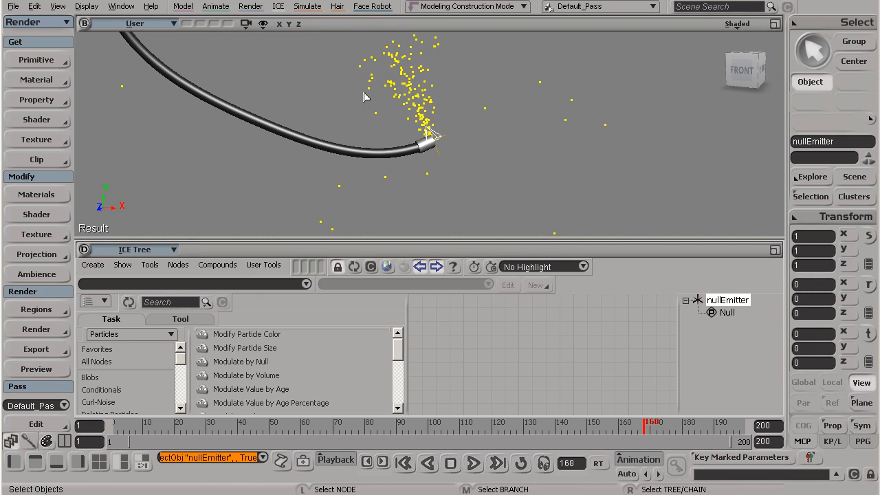
- Select the emitted point cloud in the User viewport
scroll(364, 96, "down", 3)
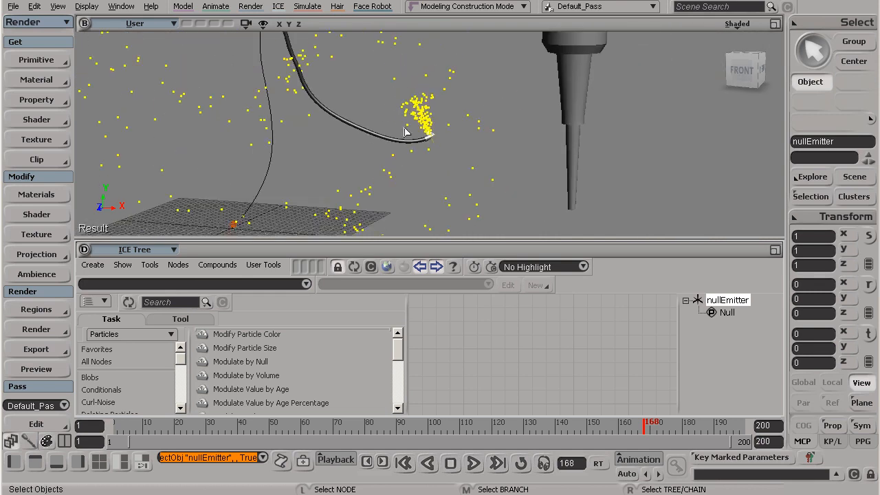
scroll(432, 122, "down", 4)
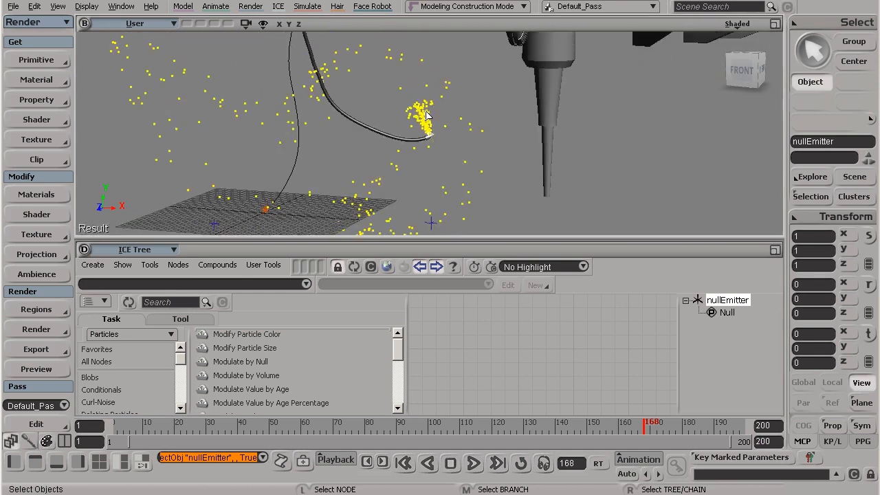
left_click(282, 129)
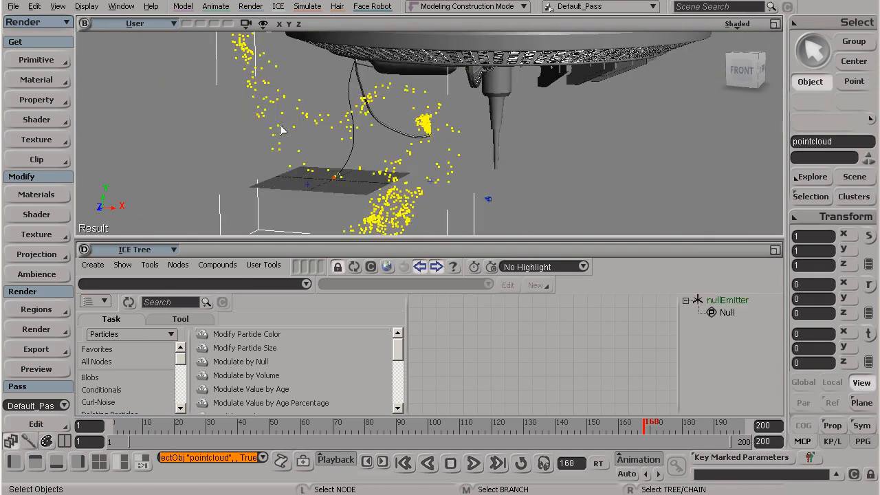
- Refresh the ICE Tree view to load the selected point cloud's ICE tree
left_click(353, 267)
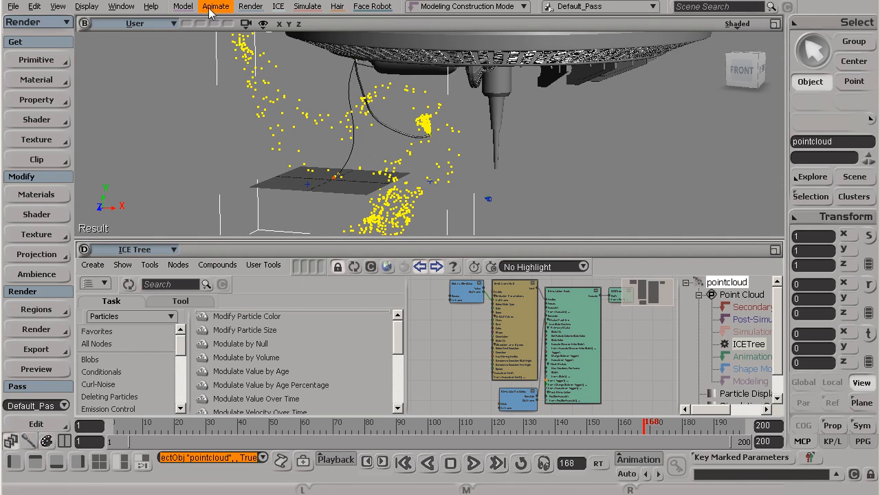
left_click(275, 10)
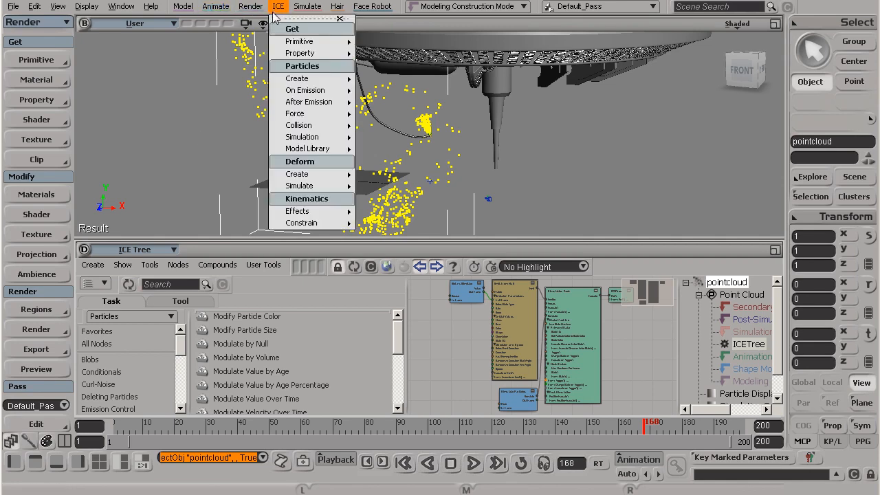
mouse_move(299, 42)
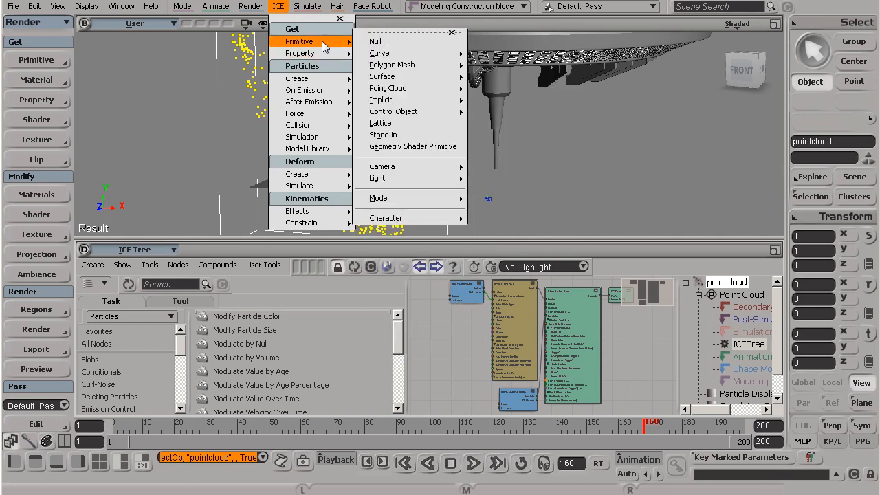
mouse_move(303, 78)
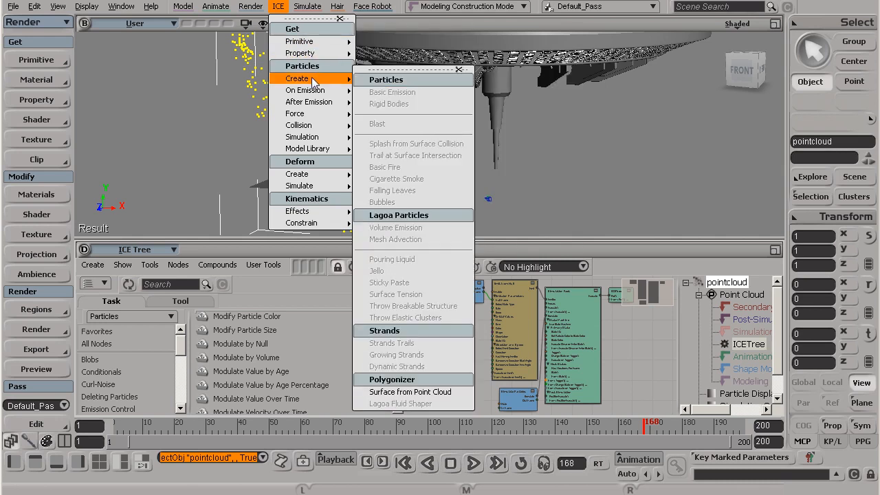
left_click(443, 98)
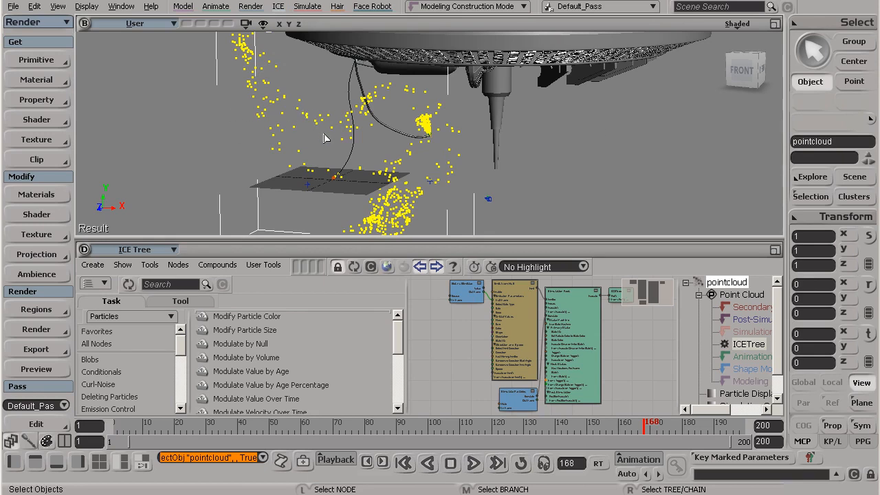
scroll(417, 142, "up", 6)
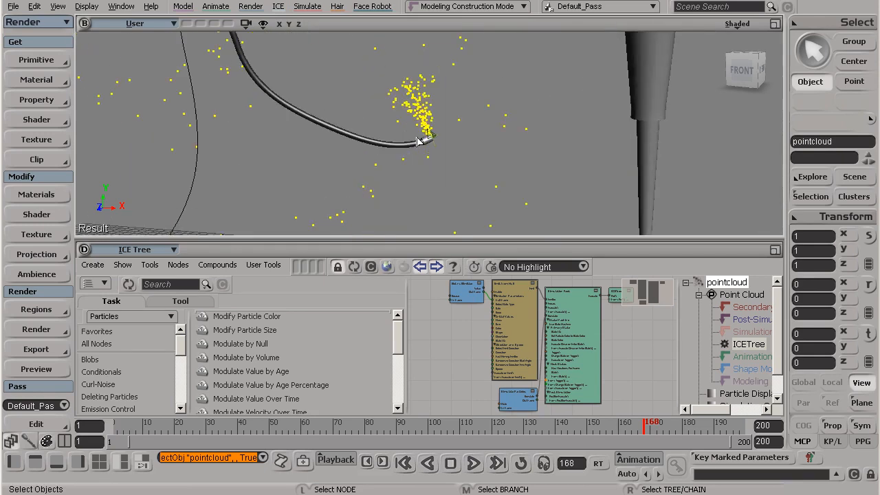
scroll(417, 142, "up", 1)
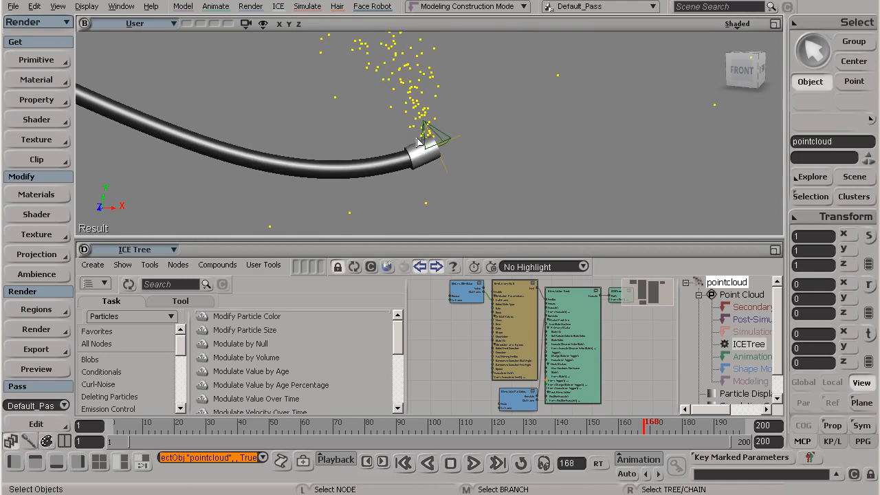
scroll(418, 140, "down", 3)
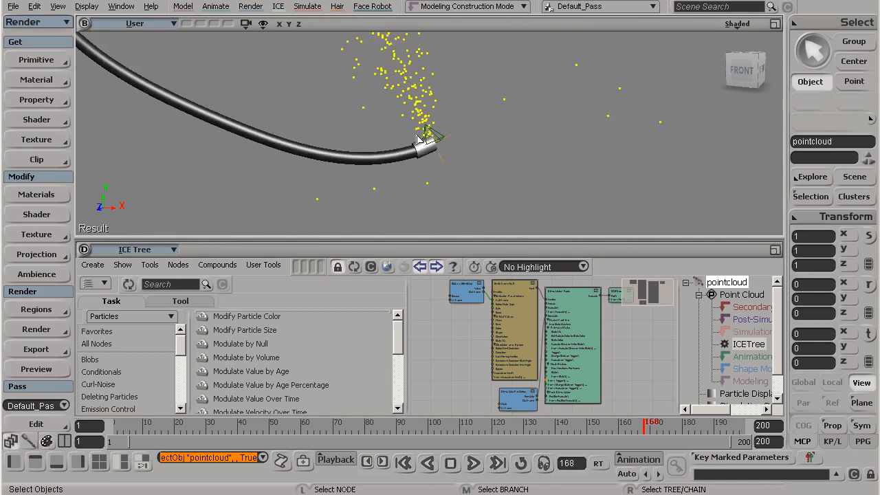